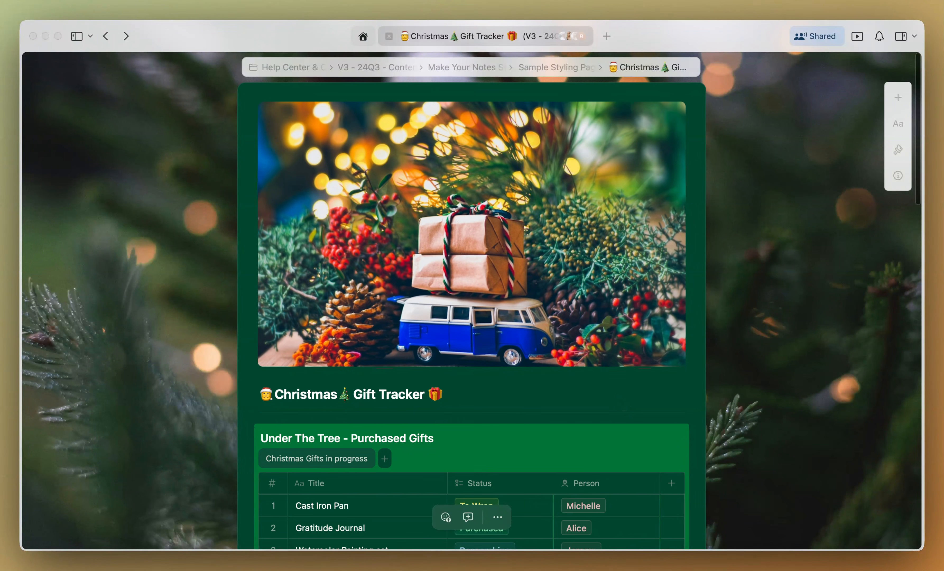
Narrow the Christmas Gift Tracker window so that it sits beside the untitled document's window
scroll(623, 404, "down", 3)
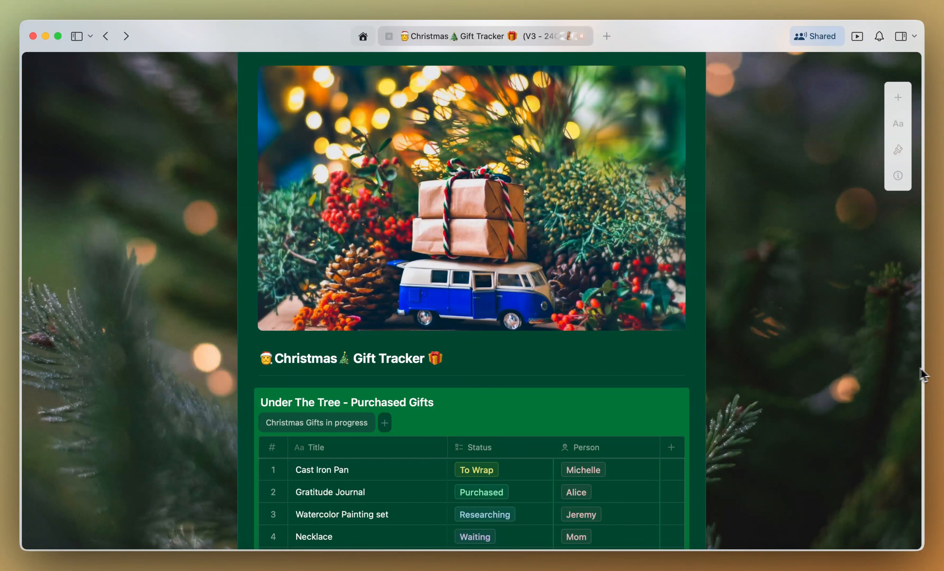
mouse_move(911, 364)
left_mouse_down()
mouse_move(369, 323)
mouse_move(388, 327)
left_mouse_up()
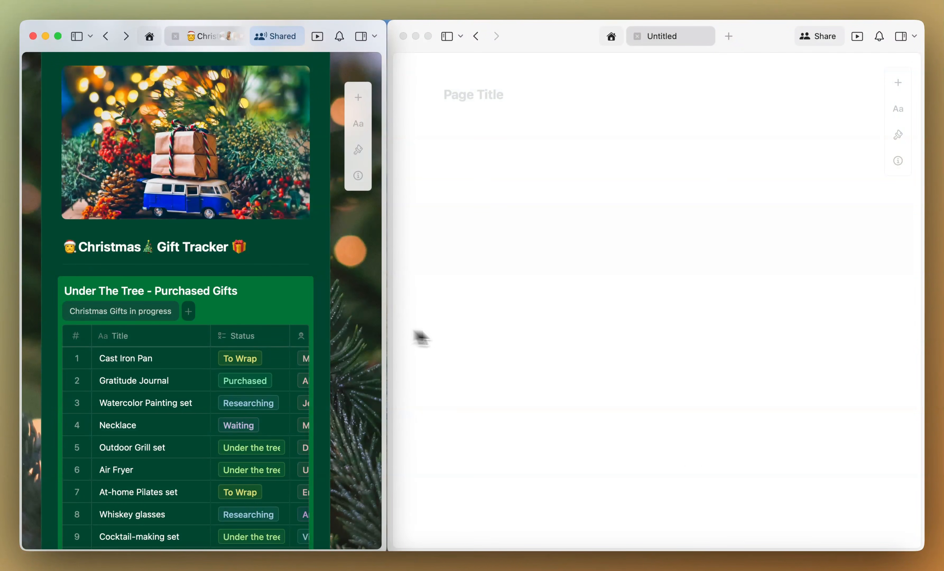
Open the untitled document's style settings and browse the preset styles in the Style Gallery
left_click(898, 134)
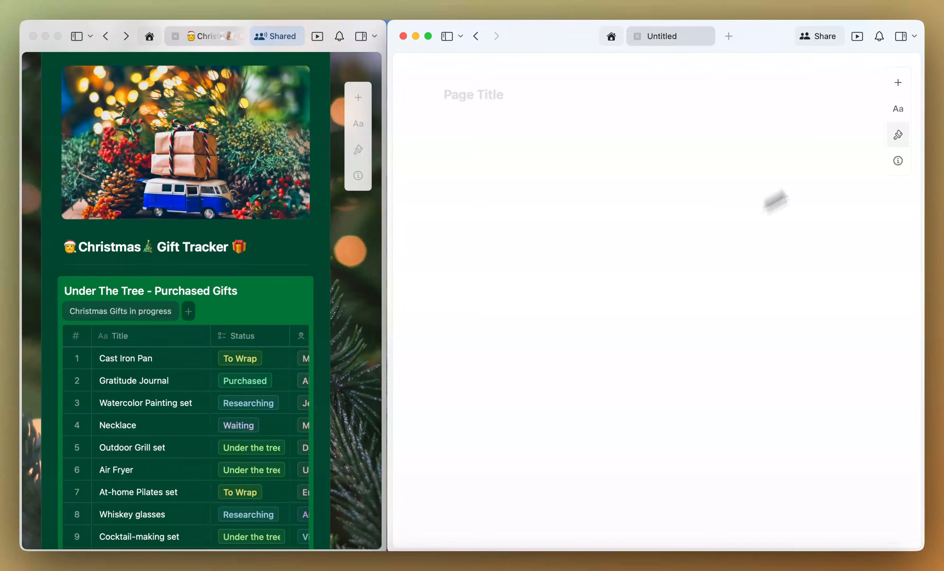
left_click(902, 140)
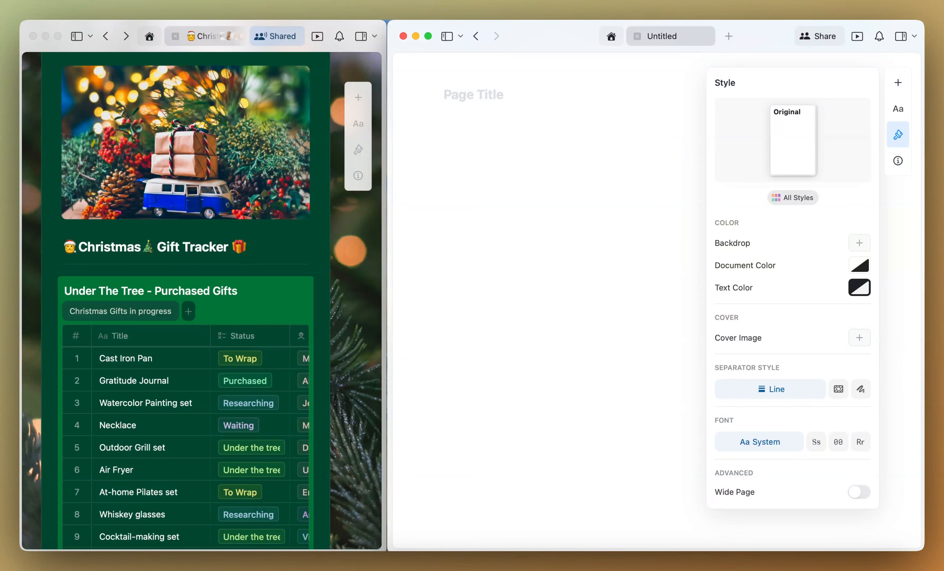
left_click(812, 197)
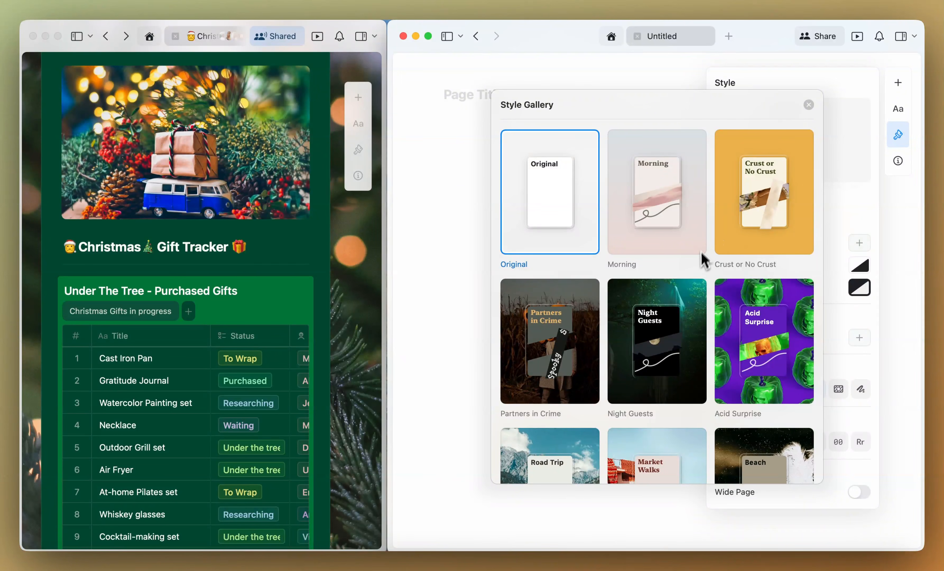
scroll(692, 365, "down", 15)
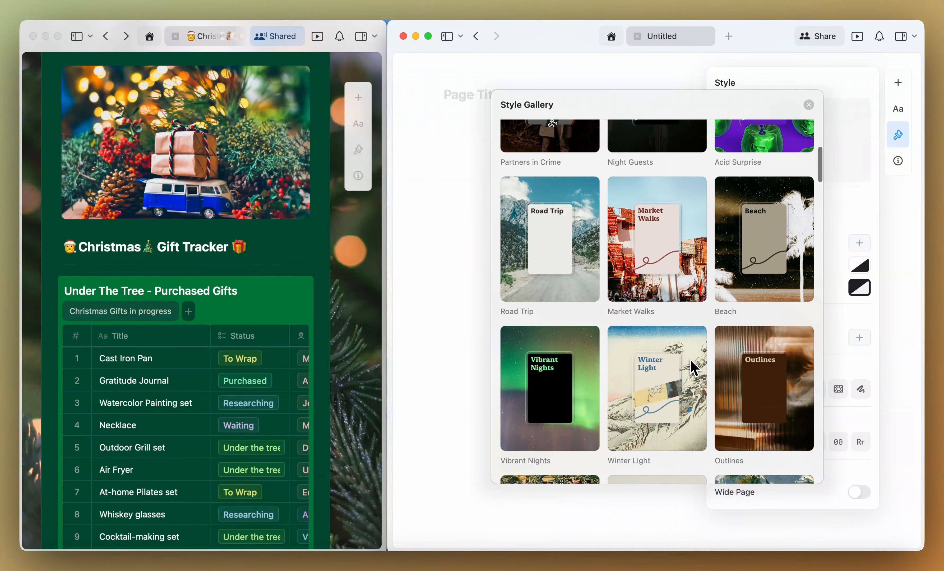
scroll(691, 366, "down", 5)
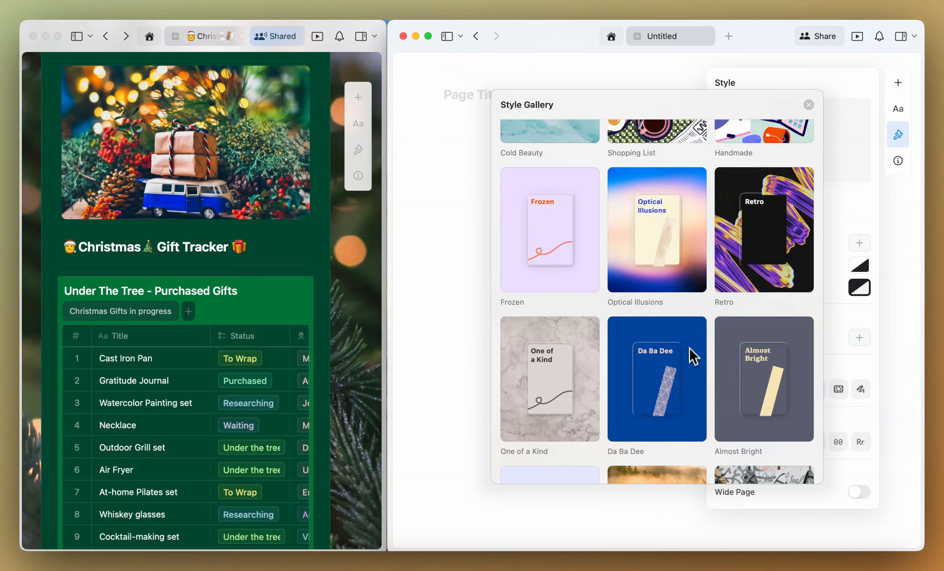
left_click(808, 105)
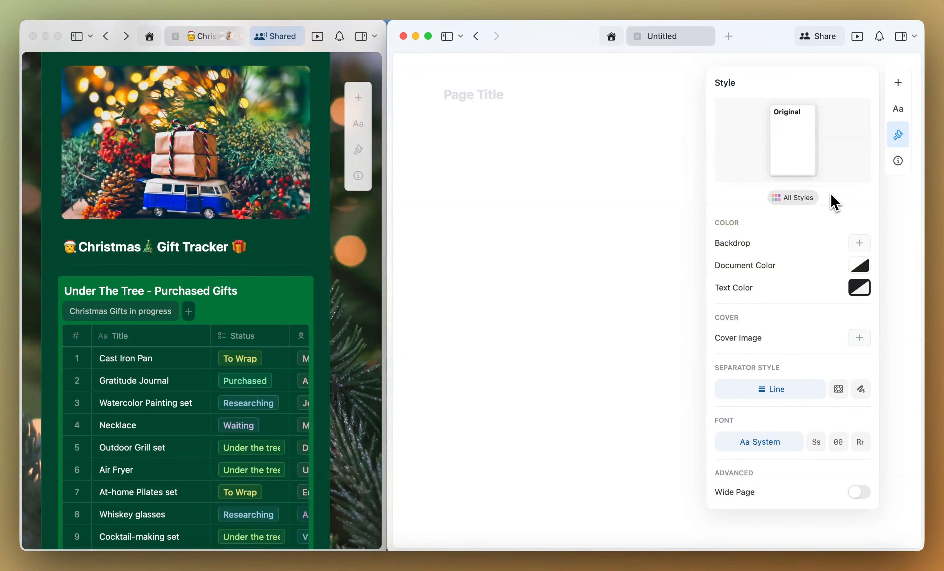
Set the untitled document's color to a custom dark brown, 3F2400, and check the text color options
left_click(860, 273)
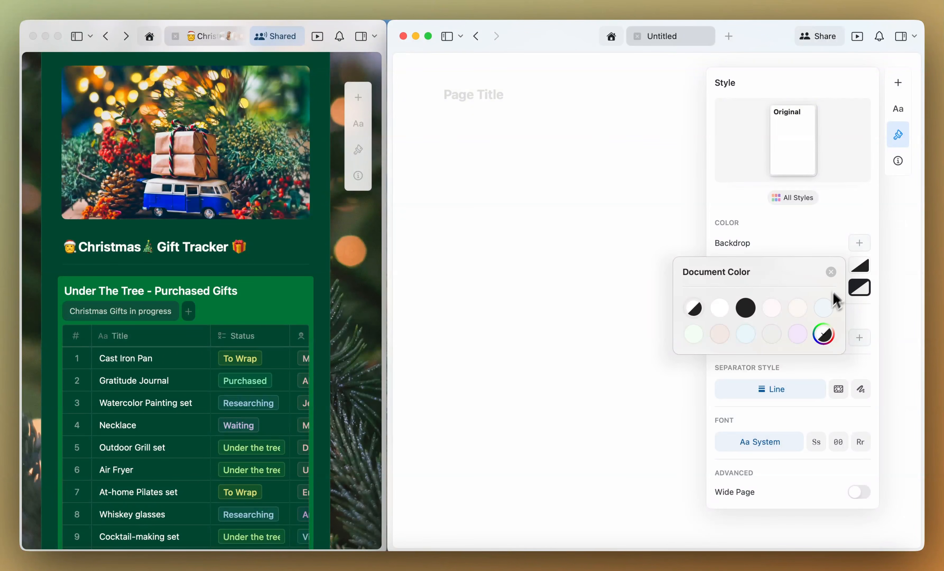
left_click(821, 333)
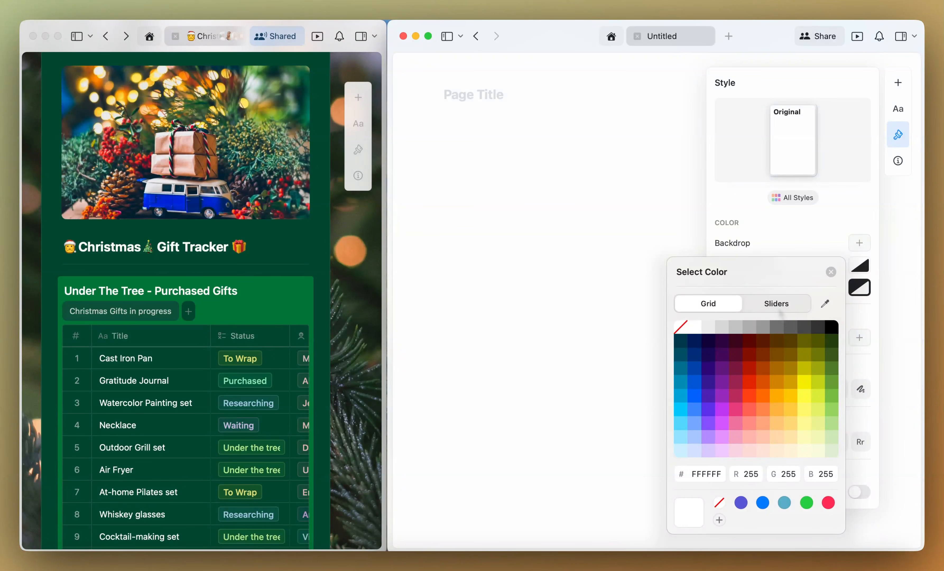
left_click(778, 341)
left_click(785, 310)
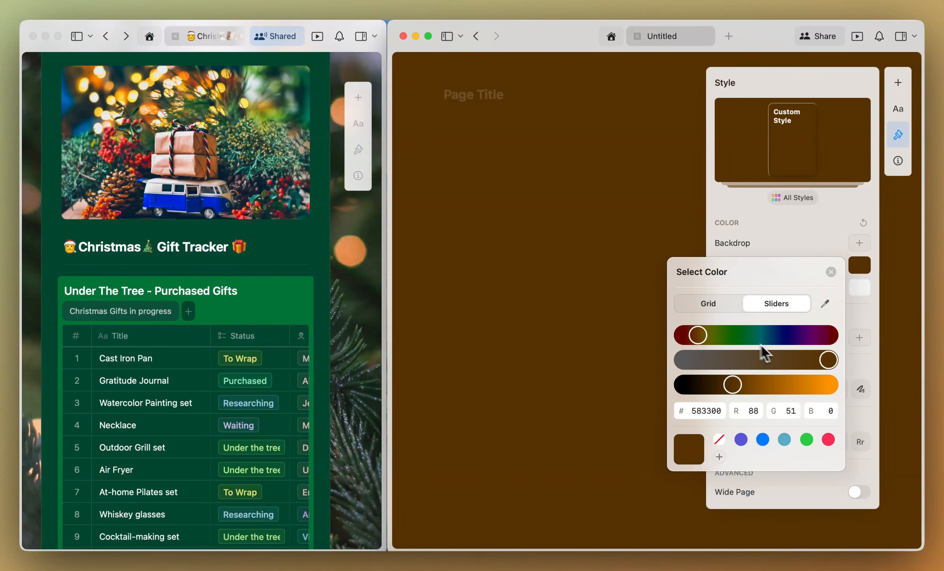
left_click_drag(734, 384, 723, 383)
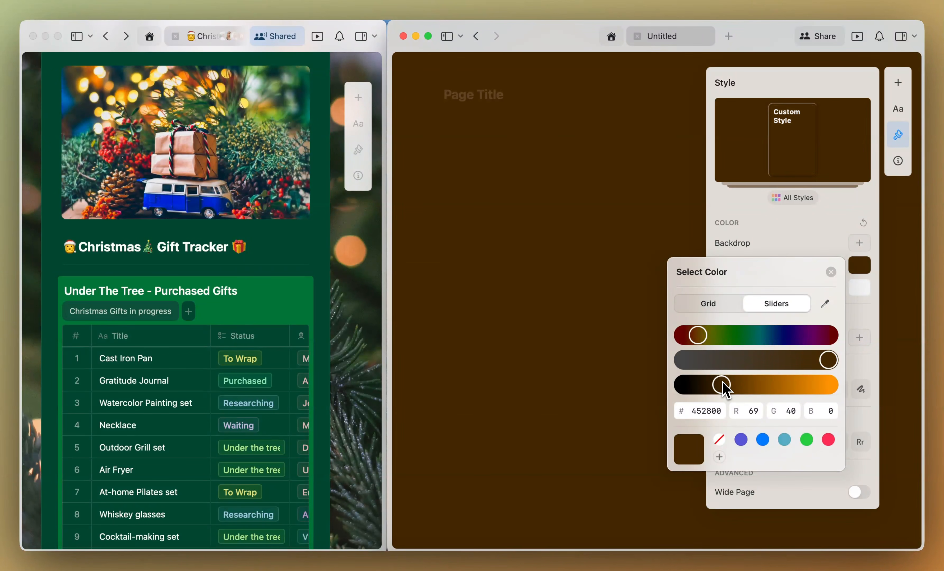
left_click_drag(722, 384, 719, 385)
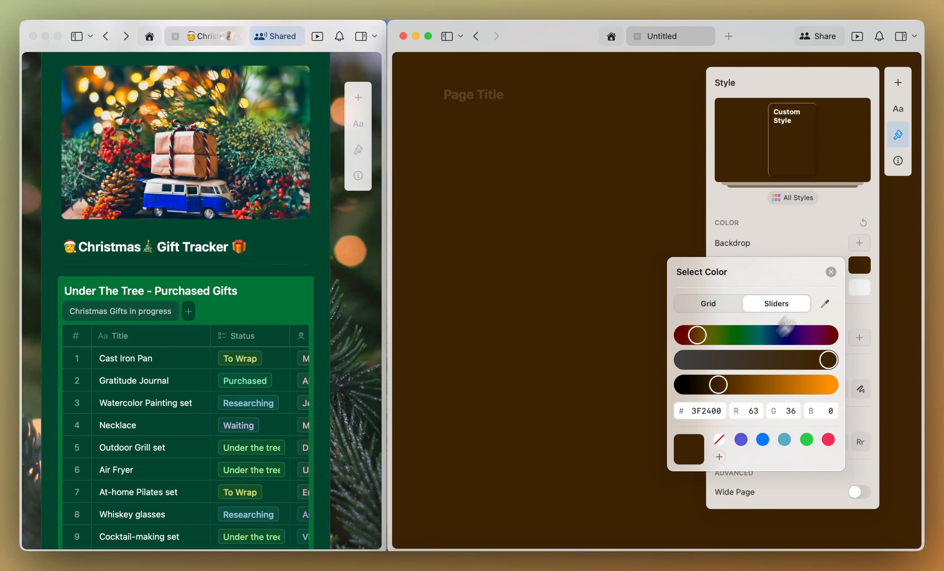
left_click(831, 272)
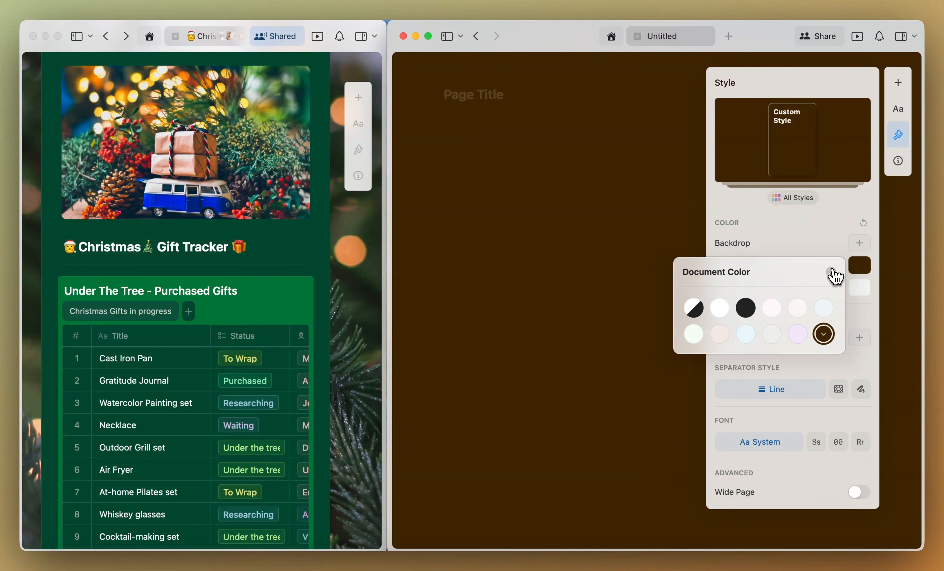
left_click(832, 273)
left_click(863, 291)
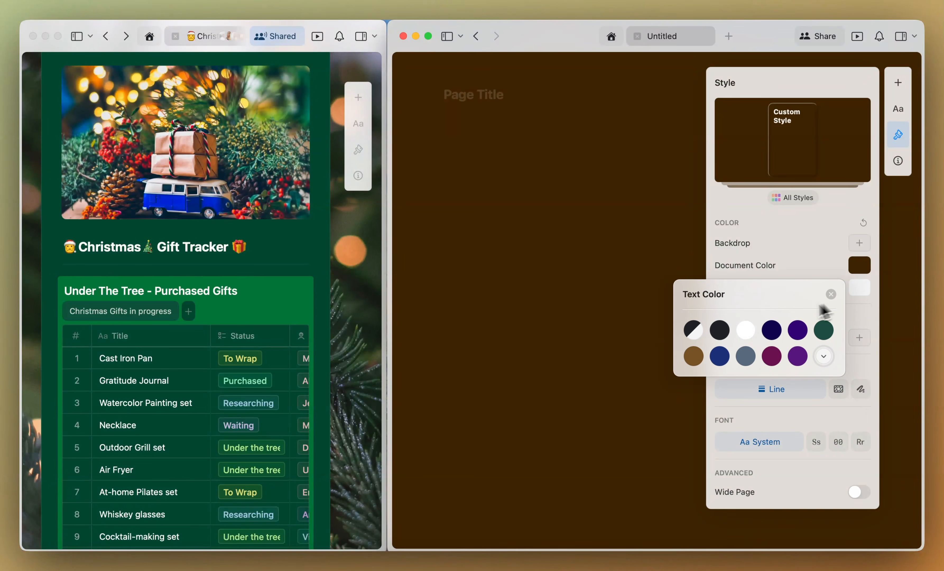
left_click(832, 295)
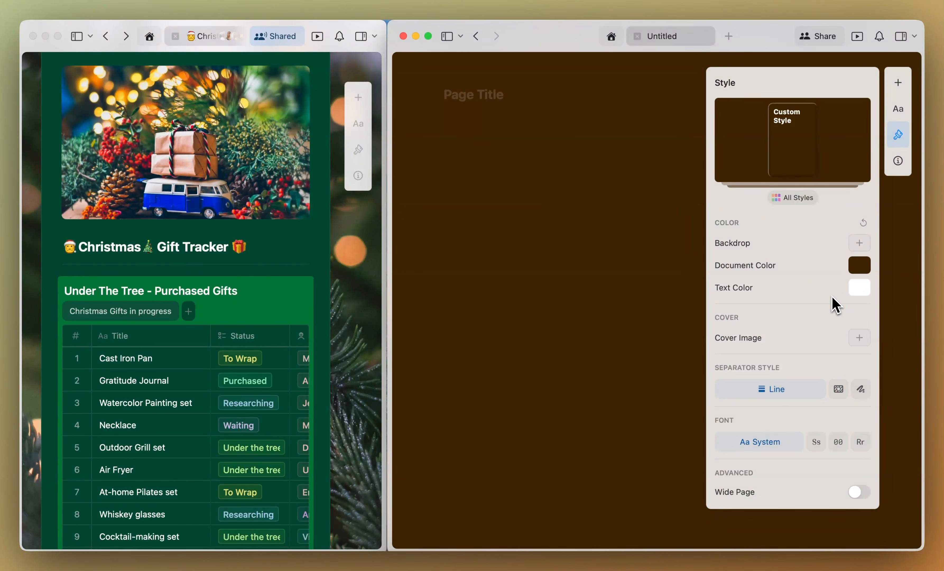
Preview a solid color and a gradient backdrop for the untitled document, and set the backdrop type to image
left_click(861, 243)
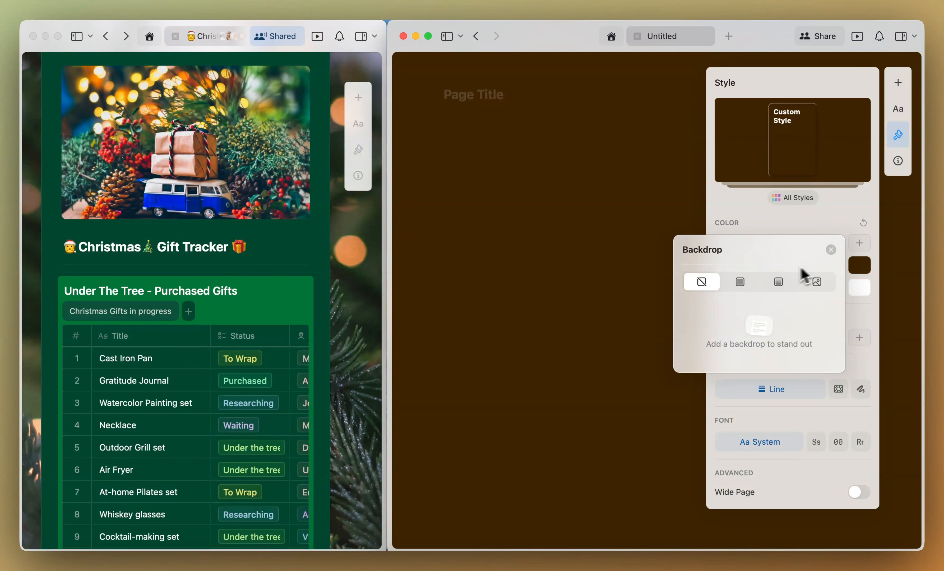
left_click(741, 281)
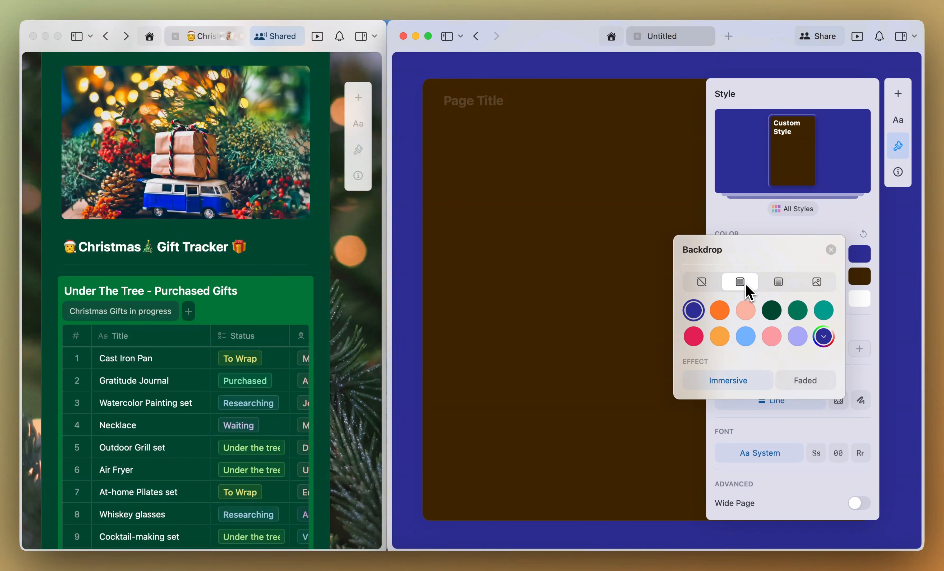
left_click(778, 282)
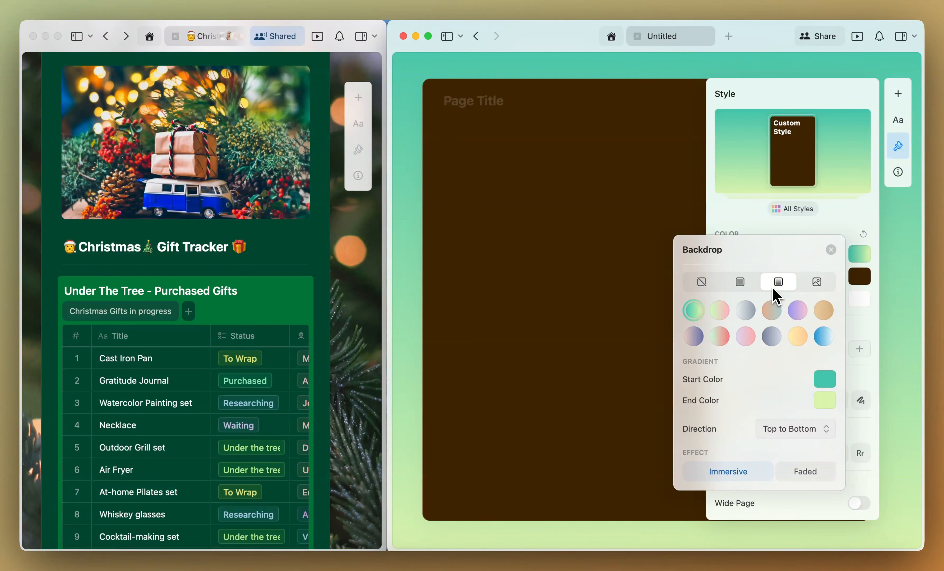
left_click(816, 282)
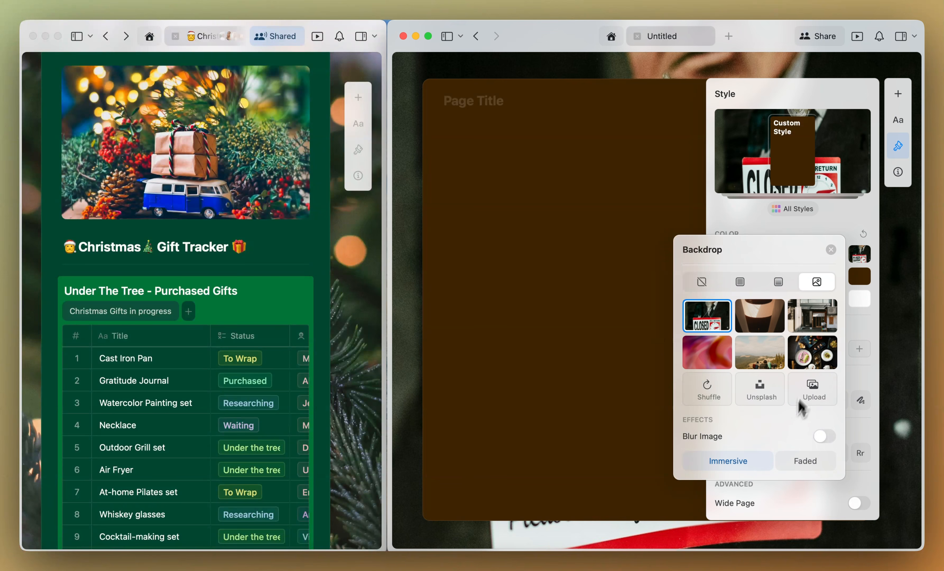
Search Unsplash for "twinkly lights" and set the photo of a hand holding a gold ornament on a tree as the backdrop
left_click(764, 393)
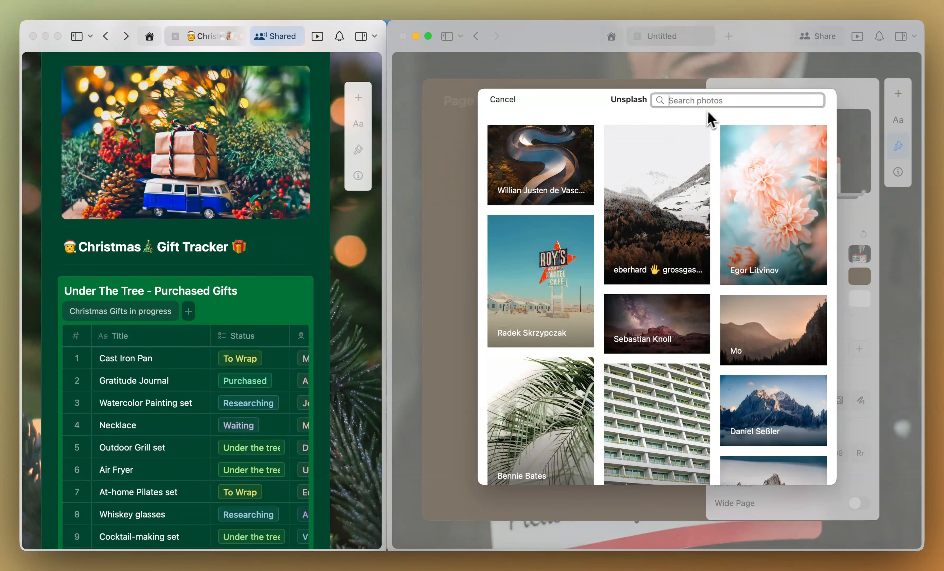
type("twinkly lights")
scroll(657, 300, "down", 10)
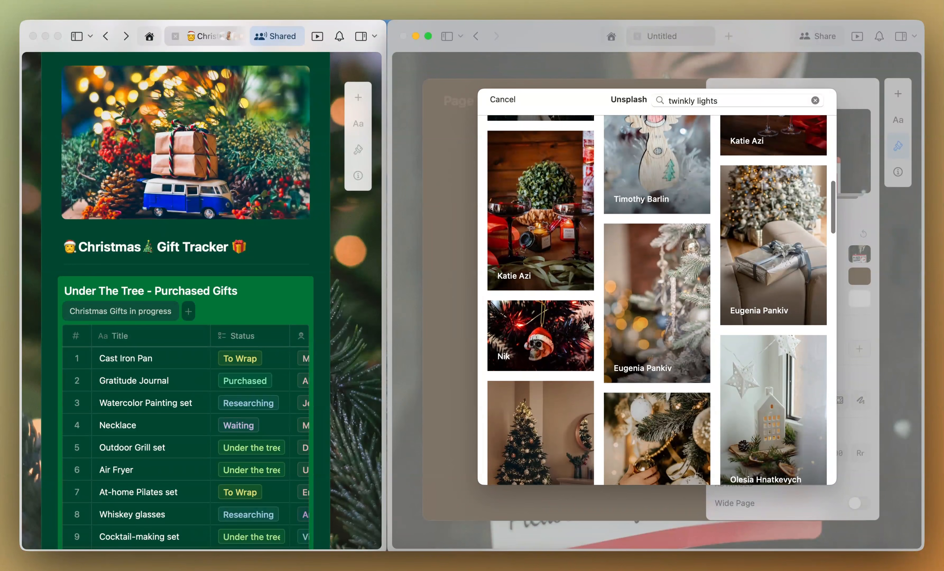
scroll(657, 300, "down", 3)
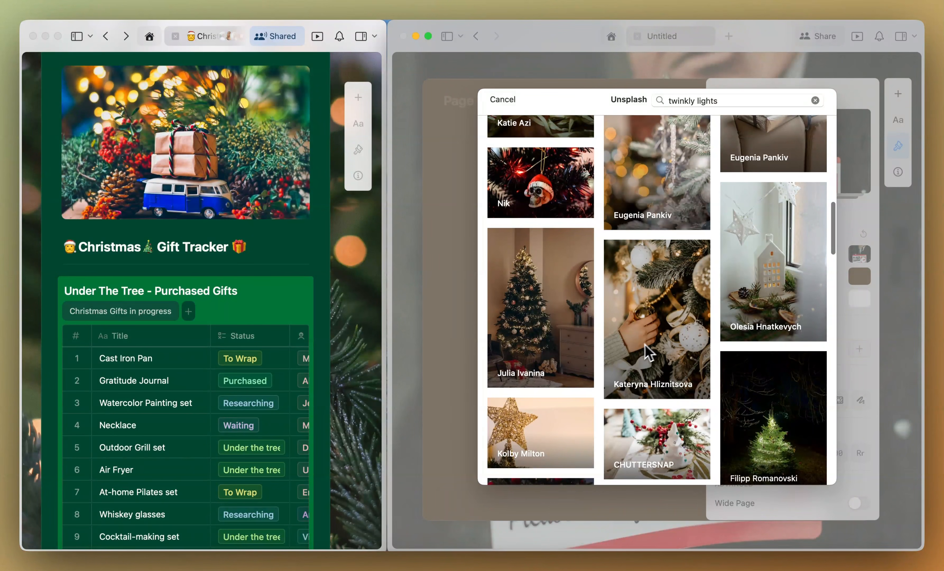
left_click(668, 348)
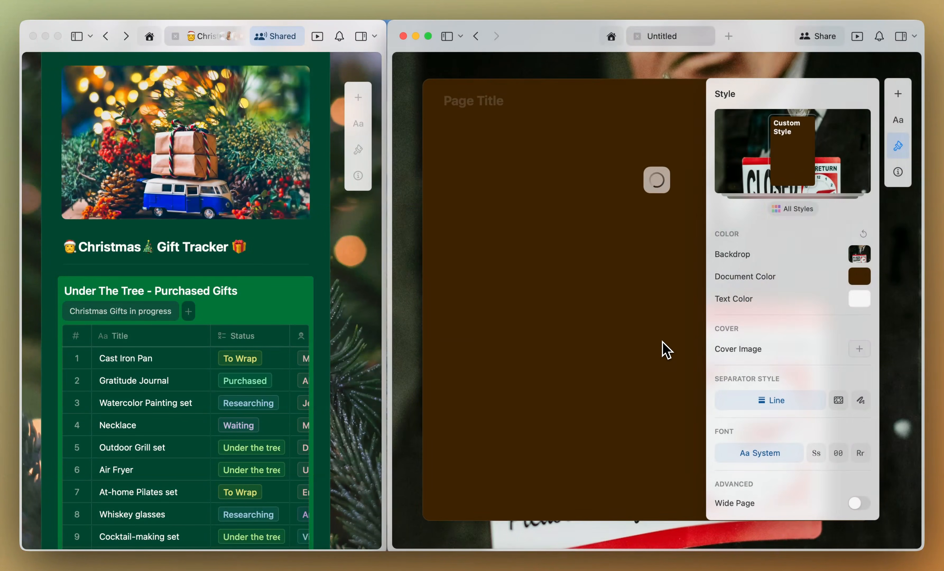
left_click(668, 348)
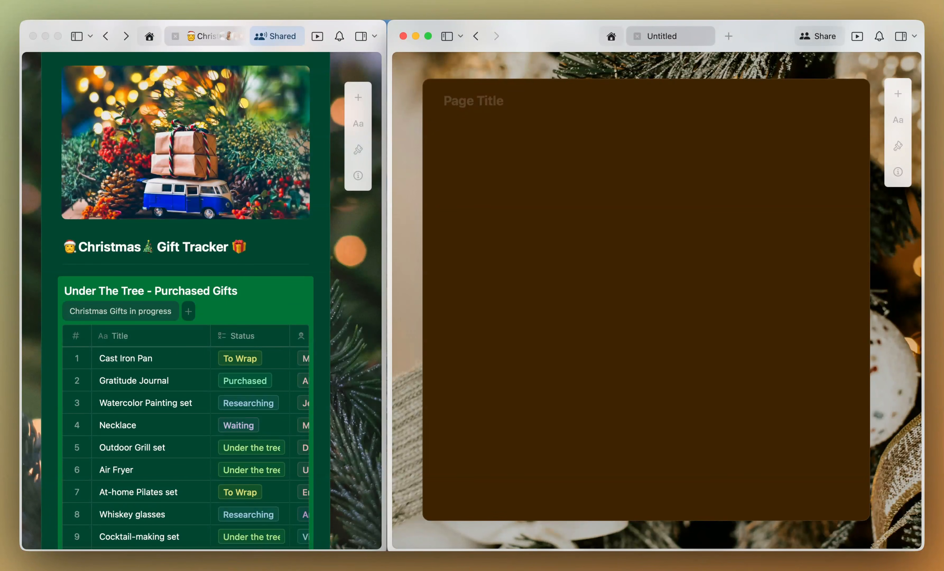
Add a cover image from Unsplash by searching "twinkly lights" and choosing the lit Christmas tree beside a dresser and mirror
left_click(898, 147)
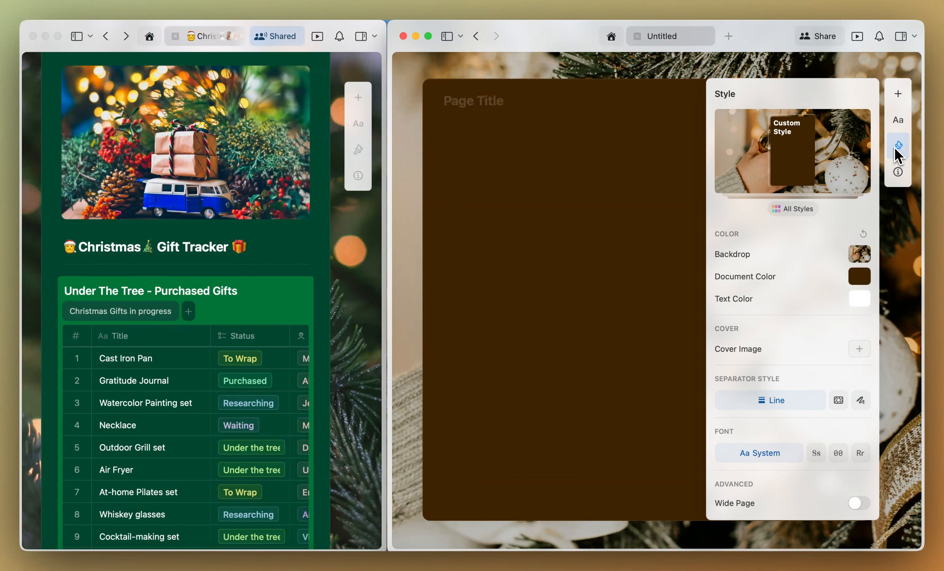
left_click(860, 349)
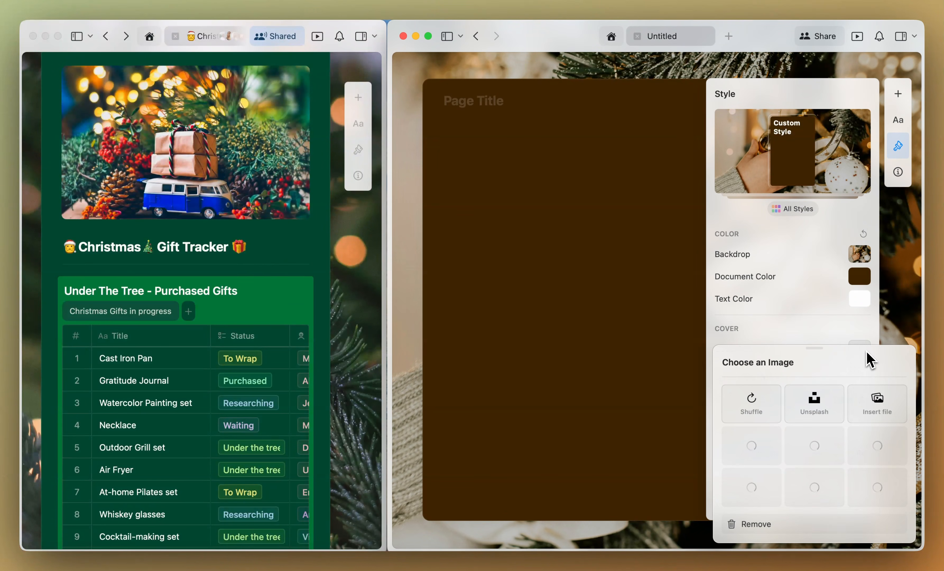
left_click(821, 408)
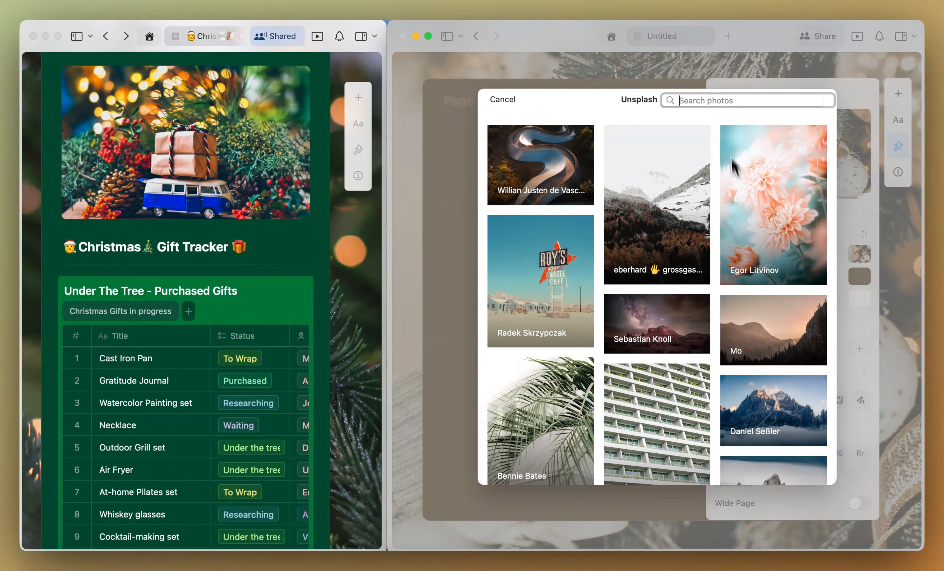
type("twinkly lights")
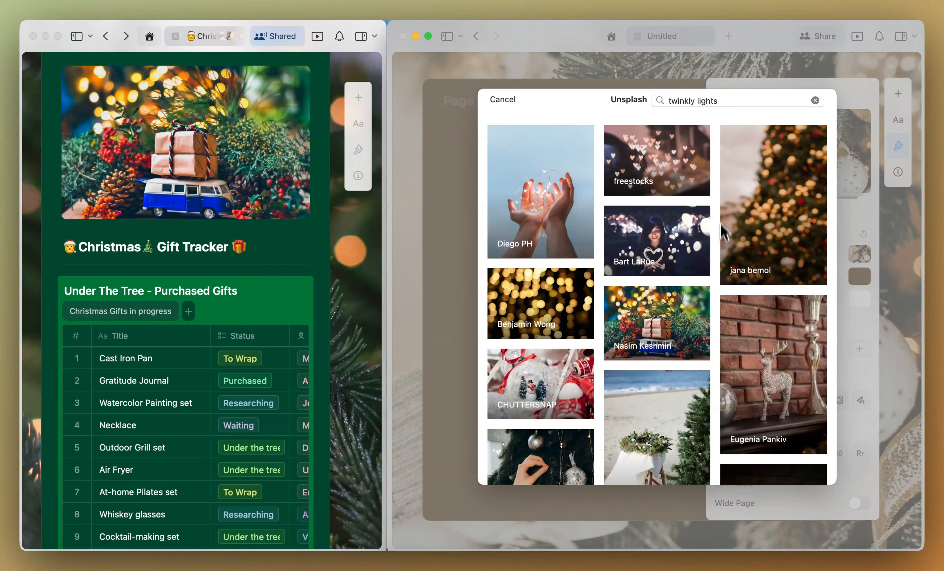
scroll(723, 247, "down", 5)
scroll(725, 252, "down", 8)
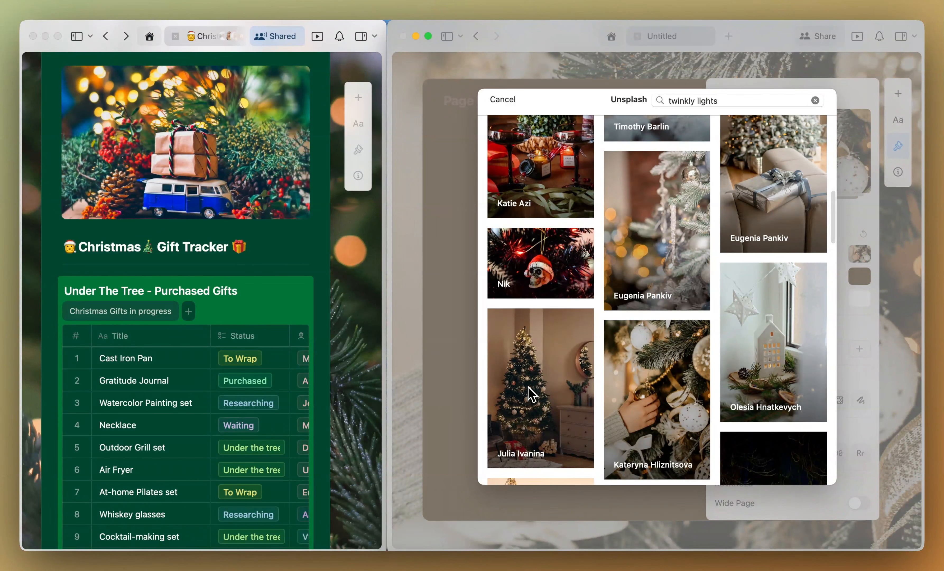
left_click(532, 394)
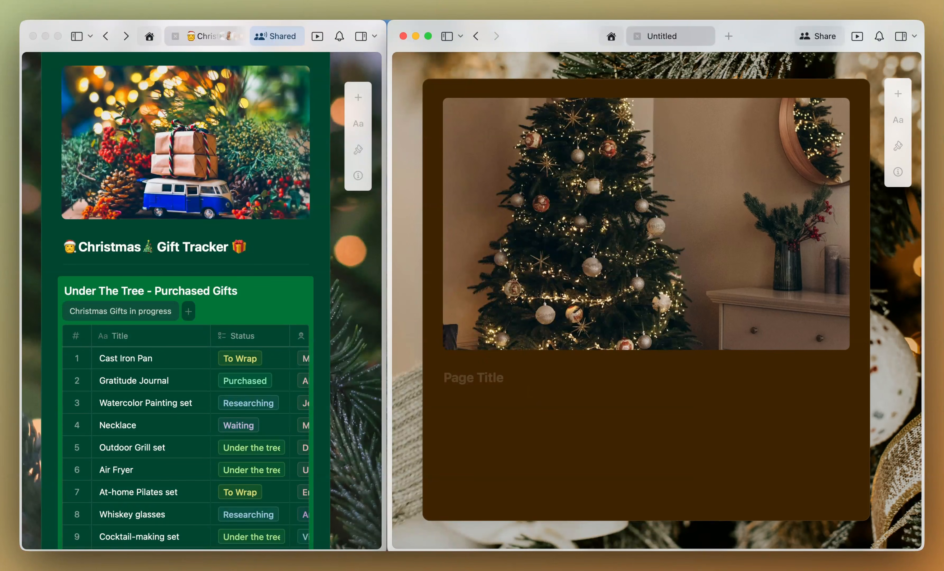
Crop the cover image with a freeform frame, made taller so it includes the top of the Christmas tree
left_click(811, 333)
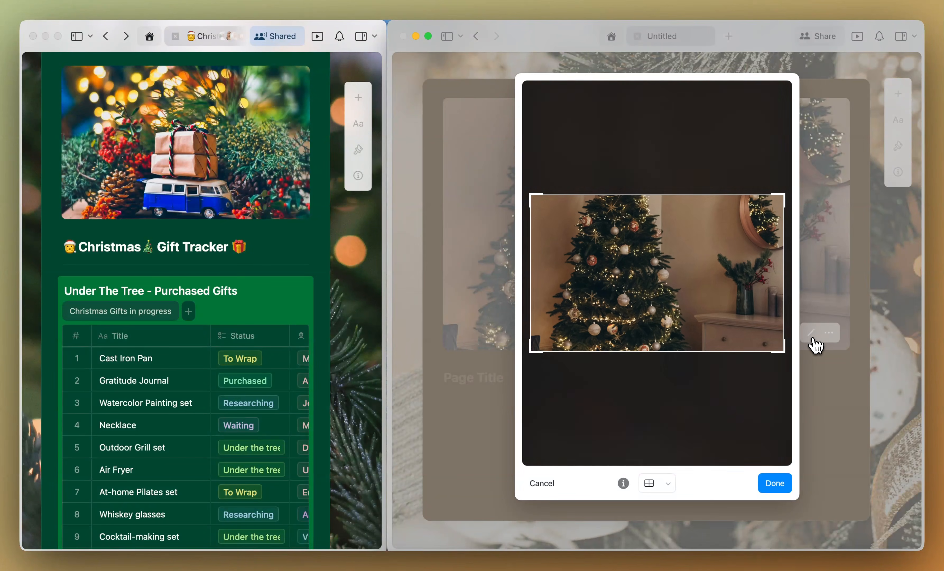
left_click(669, 486)
left_click(679, 411)
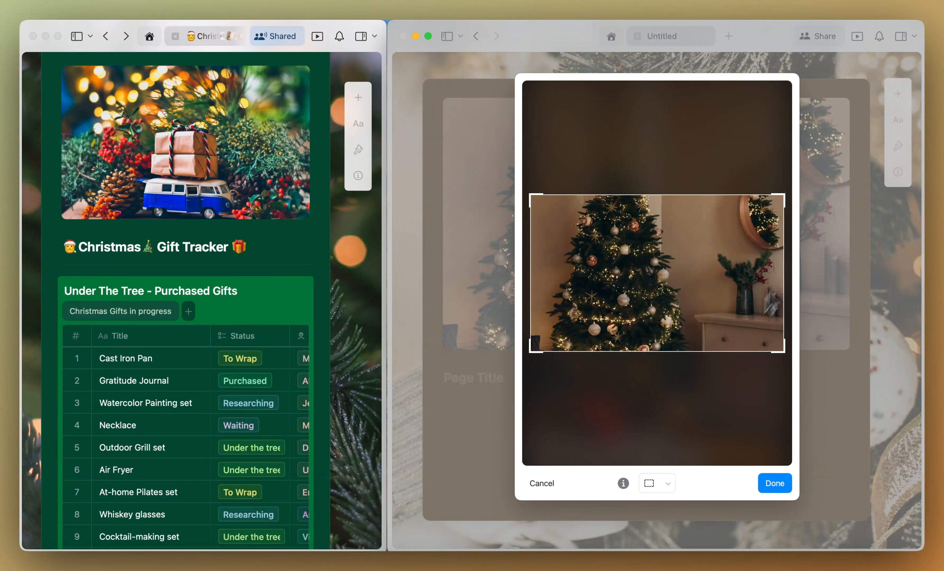
left_click_drag(785, 202, 786, 162)
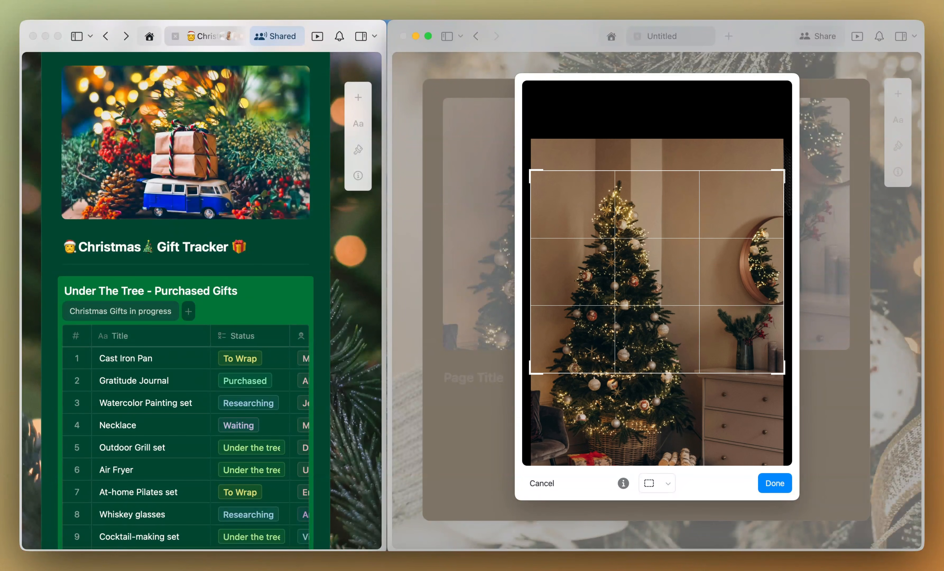
left_click(776, 490)
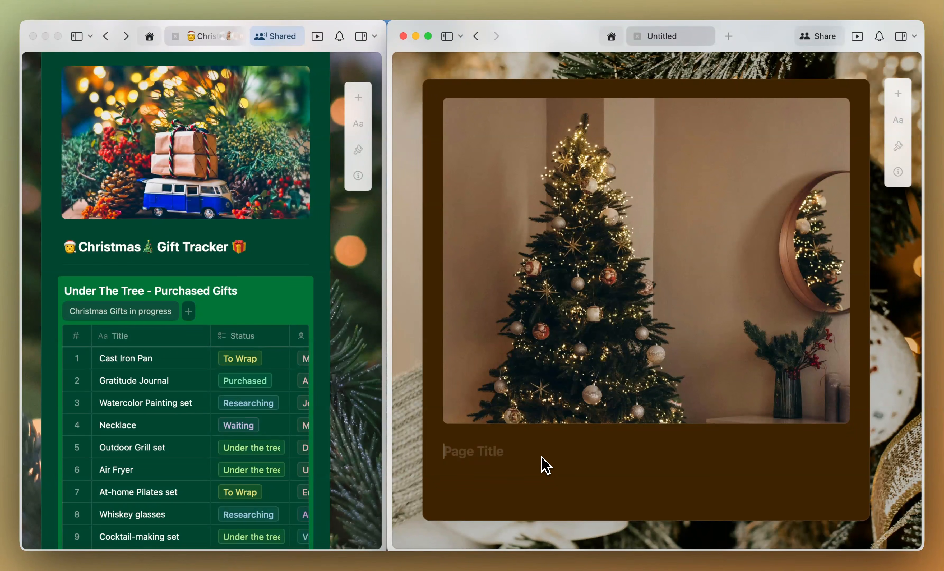
Title the page "Christmas Style" and start an empty line beneath the title
type("Christmas ")
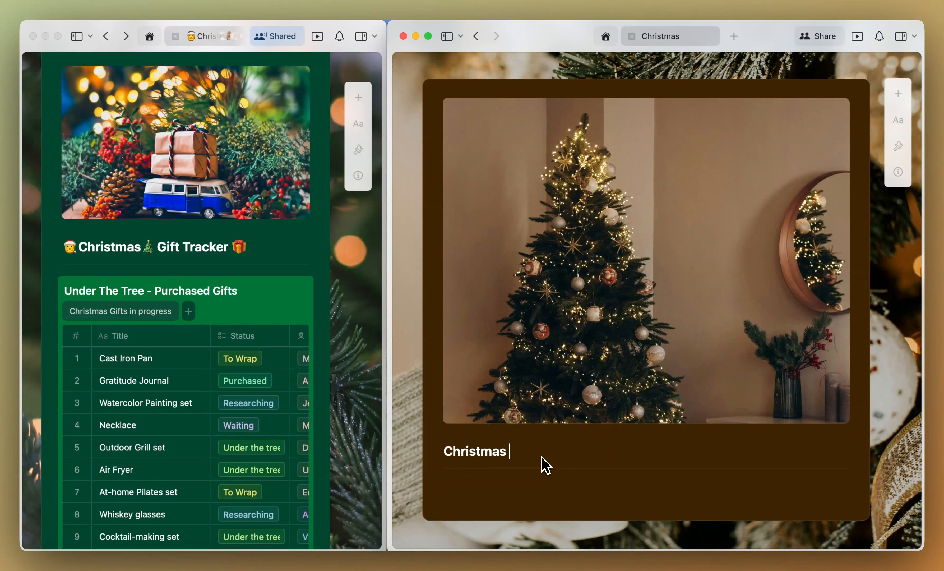
type("Style")
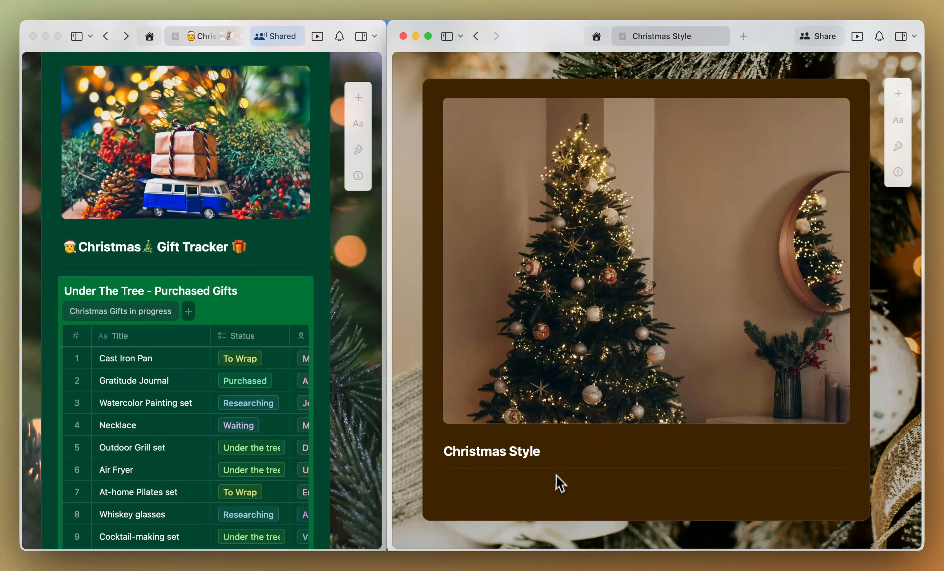
key("Return")
Insert a collection on the empty line below the Christmas Style title
scroll(554, 504, "down", 2)
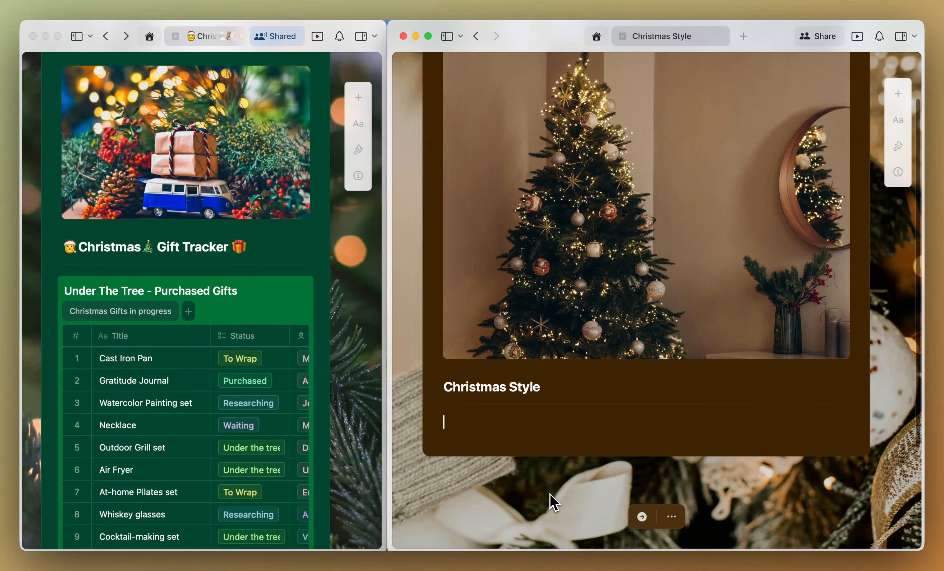
type("/col")
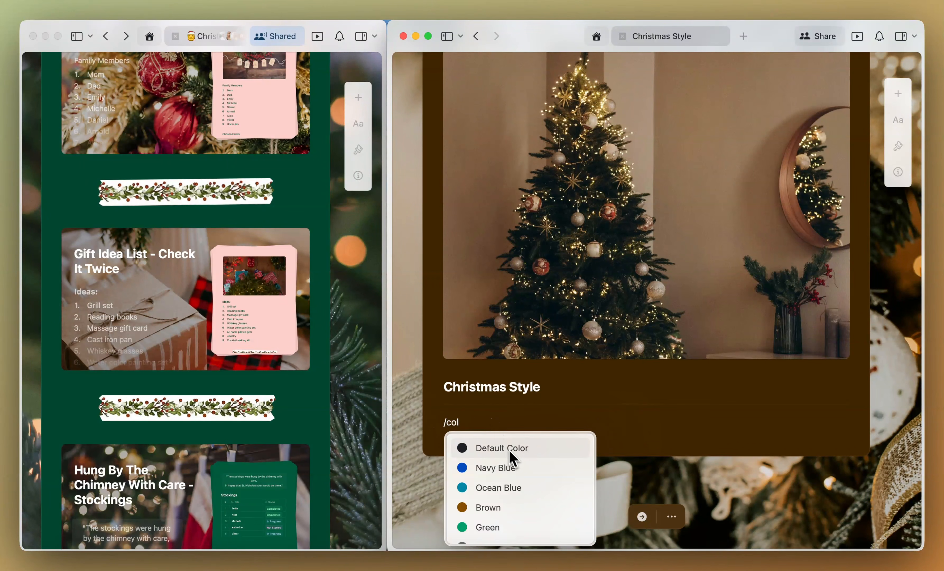
type("l")
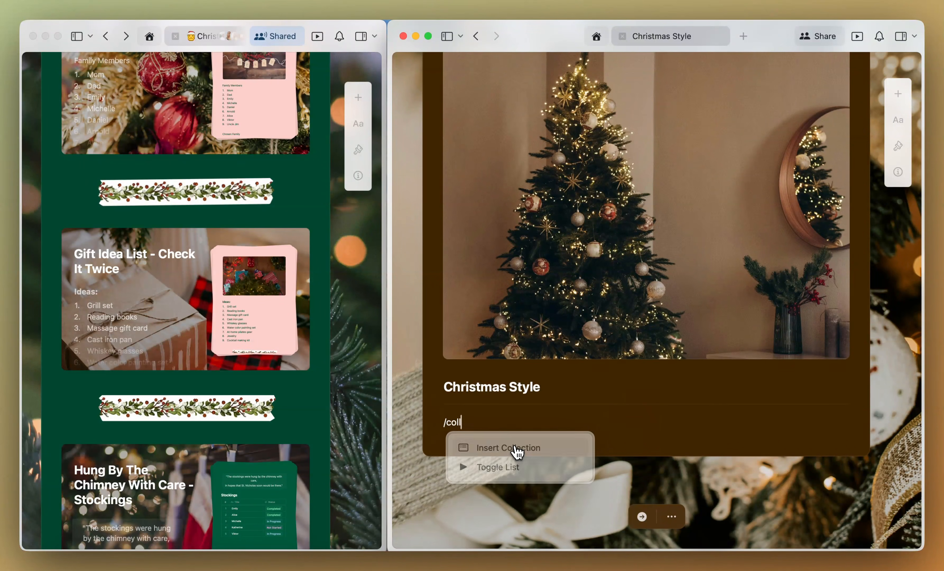
left_click(518, 450)
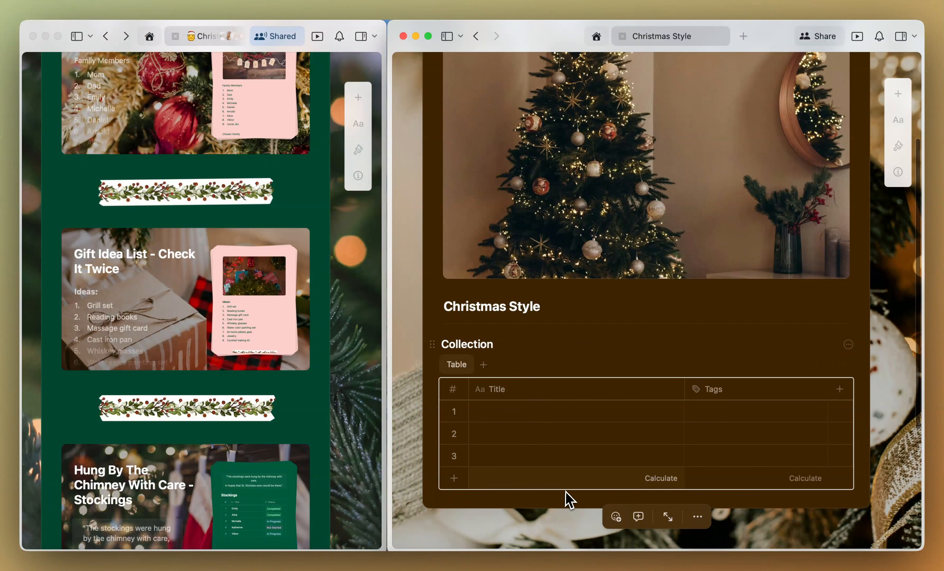
Add a subpage named "Gift" below the collection and enter "Content here" as its body text
left_click(567, 505)
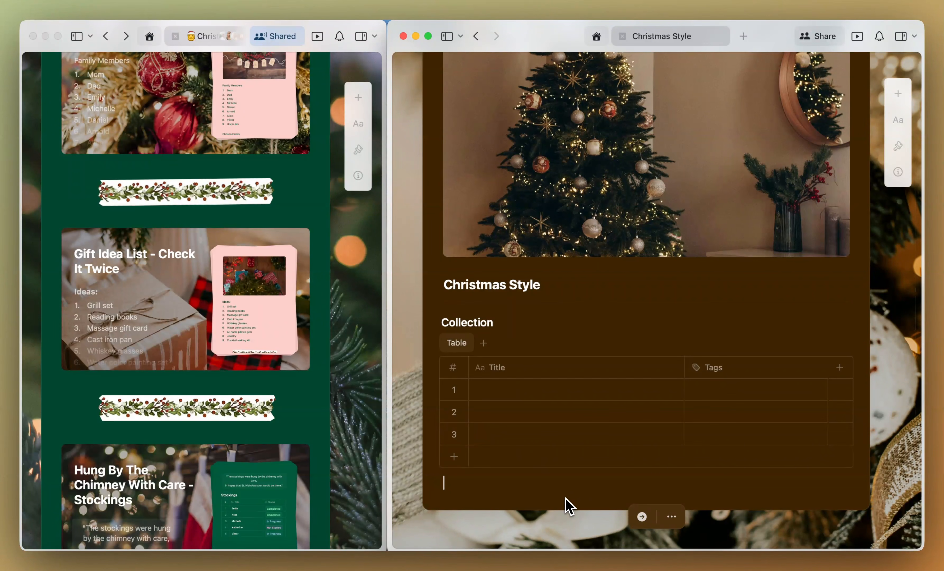
scroll(472, 481, "down", 1)
type("/")
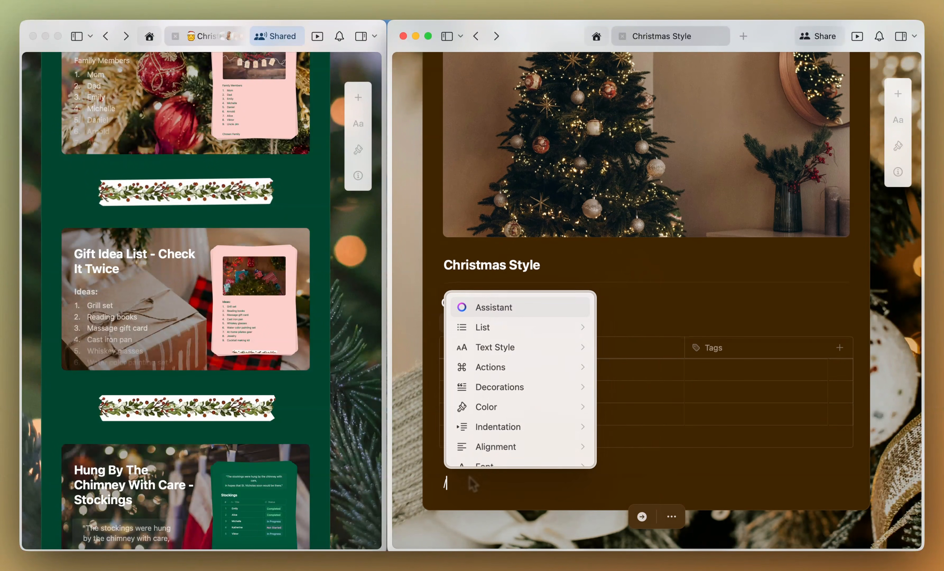
type("p")
left_click(489, 368)
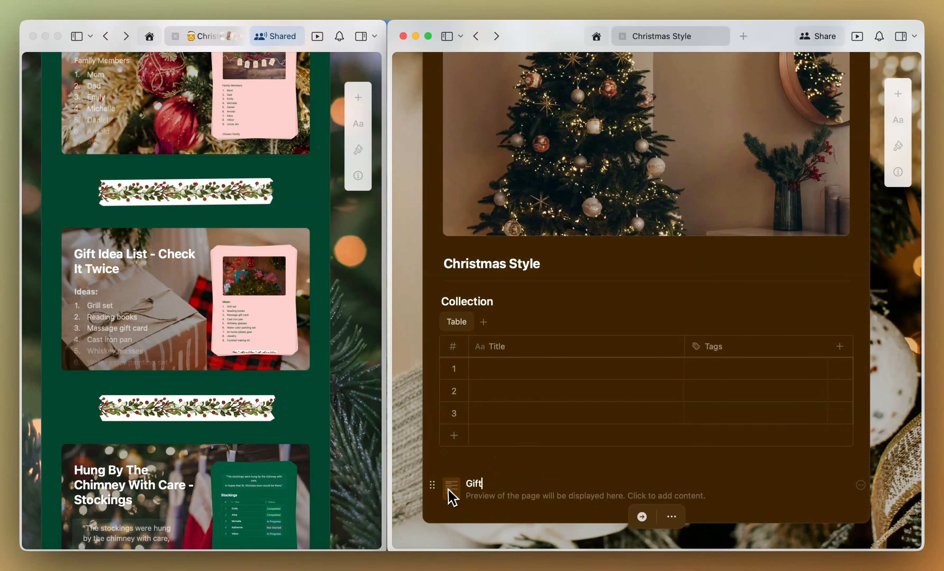
left_click(457, 492)
type("Content here")
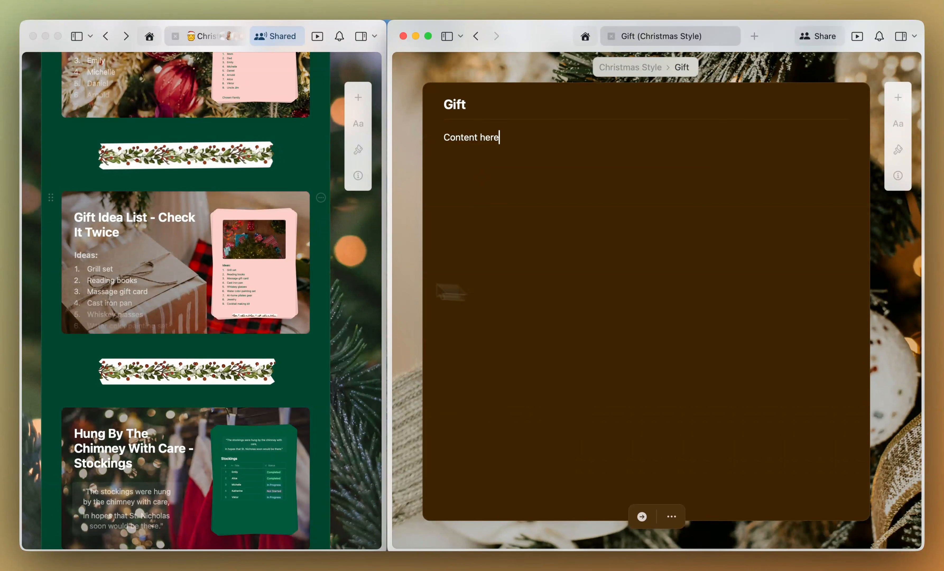
Examine the styling of the Gift Idea List subpage in the Christmas Gift Tracker and return to the top of the tracker
left_click(283, 276)
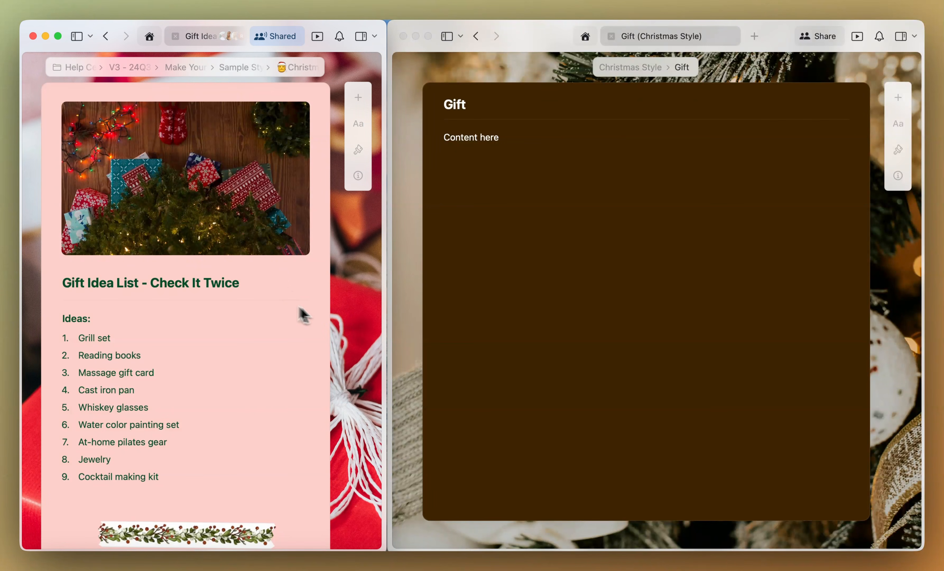
scroll(313, 394, "down", 4)
scroll(312, 394, "down", 4)
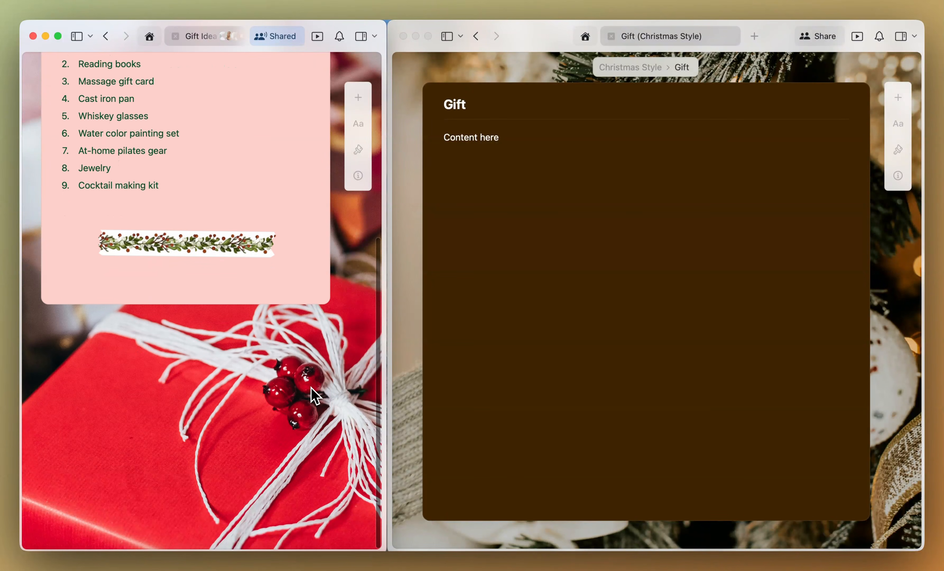
scroll(312, 394, "up", 8)
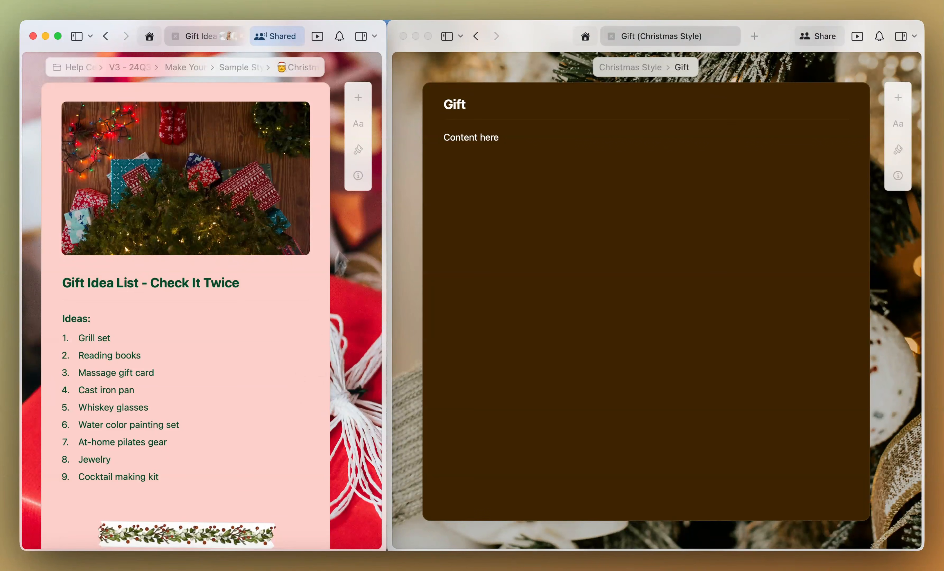
left_click(283, 73)
scroll(276, 272, "up", 8)
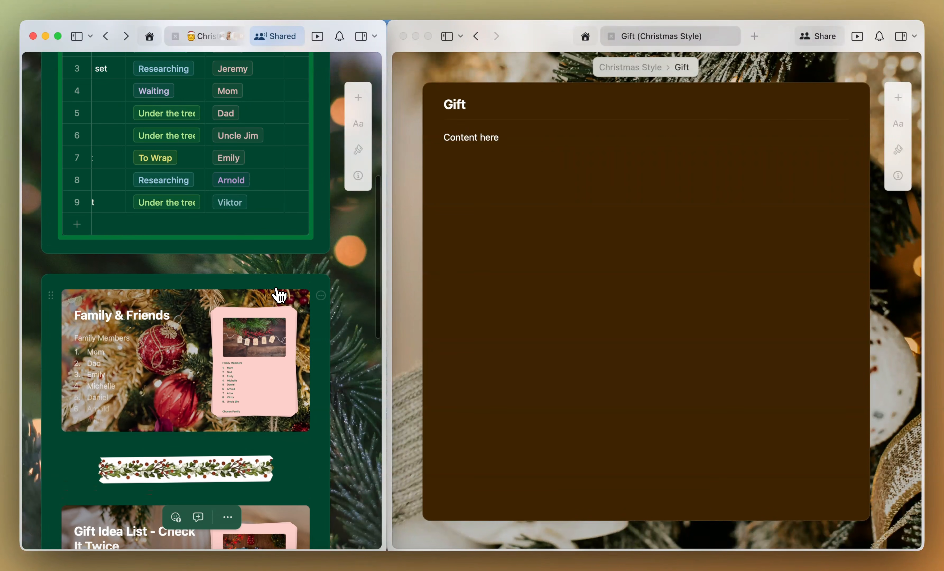
scroll(277, 295, "up", 10)
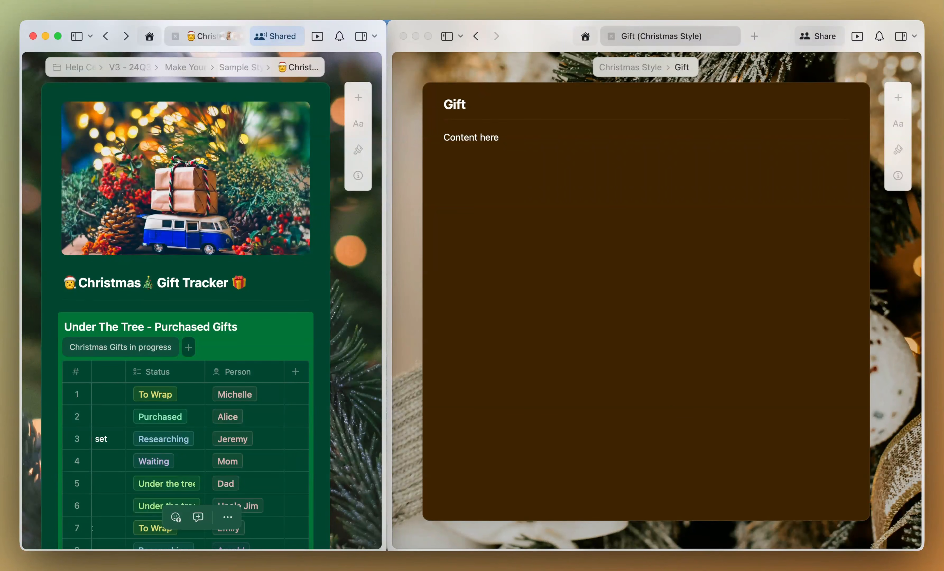
Return to the Christmas Style page and select the wide card layout with a page preview for the Gift subpage
left_click(654, 87)
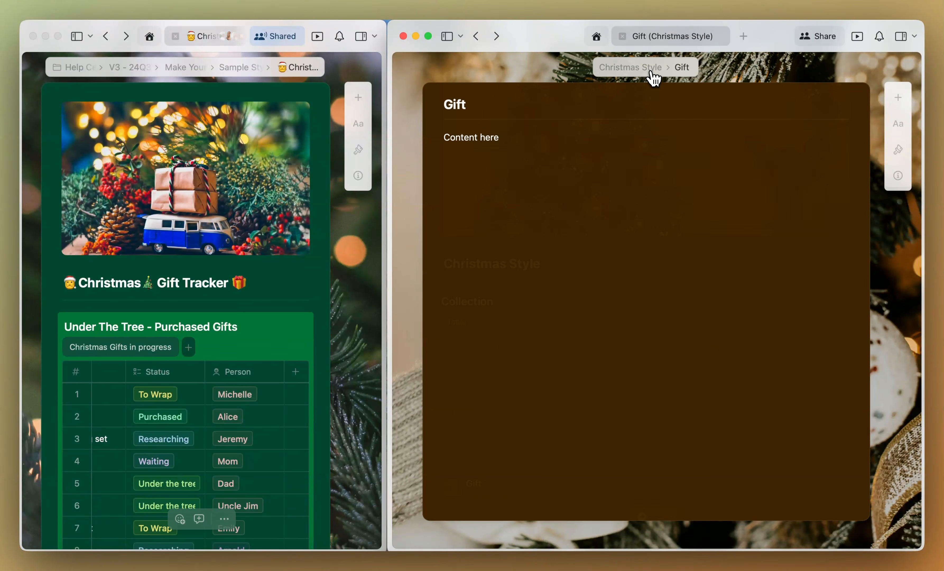
left_click(650, 68)
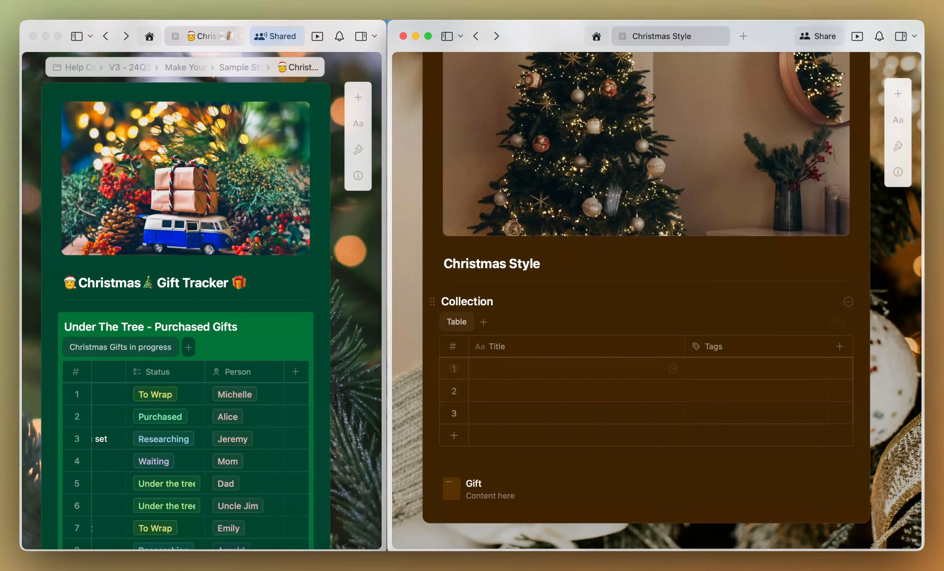
left_click(434, 484)
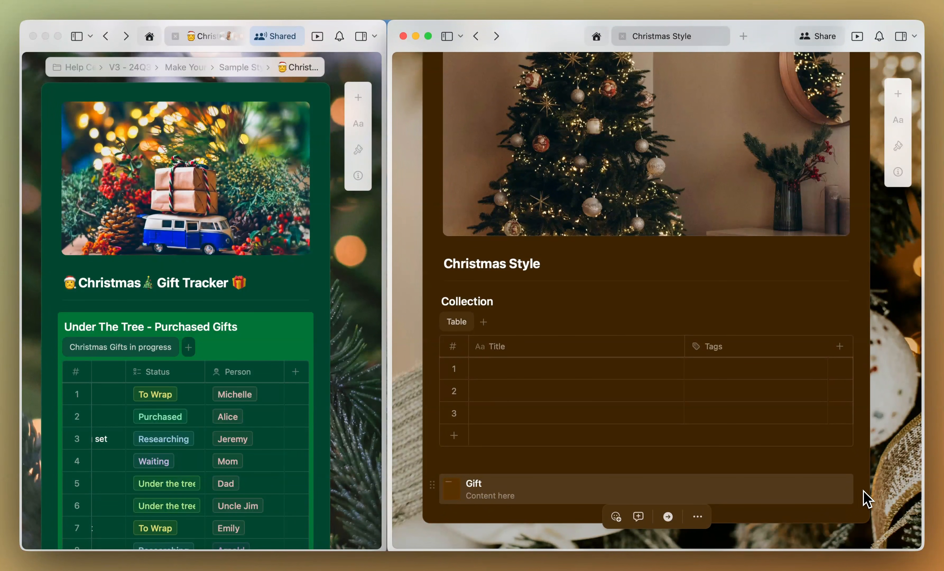
scroll(865, 490, "down", 1)
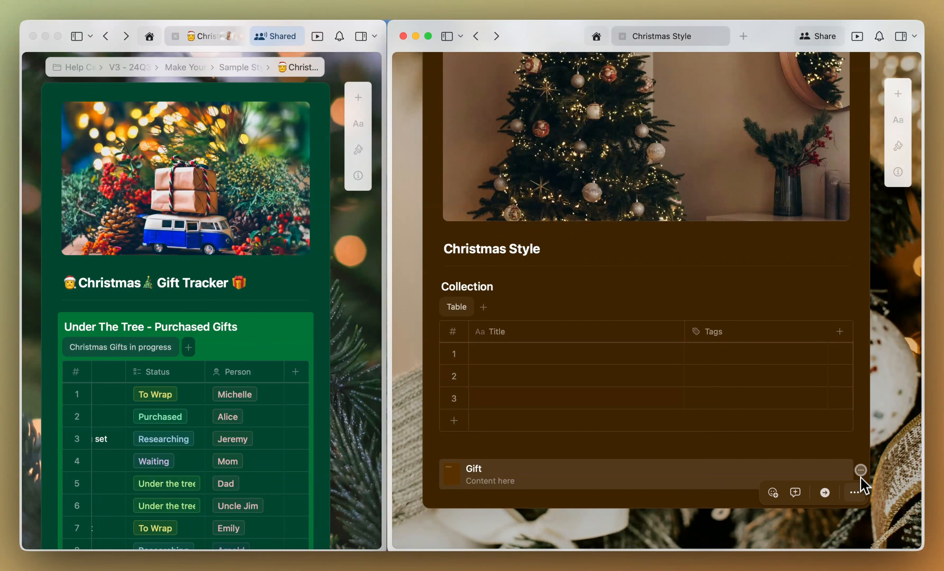
left_click(855, 493)
left_click(849, 396)
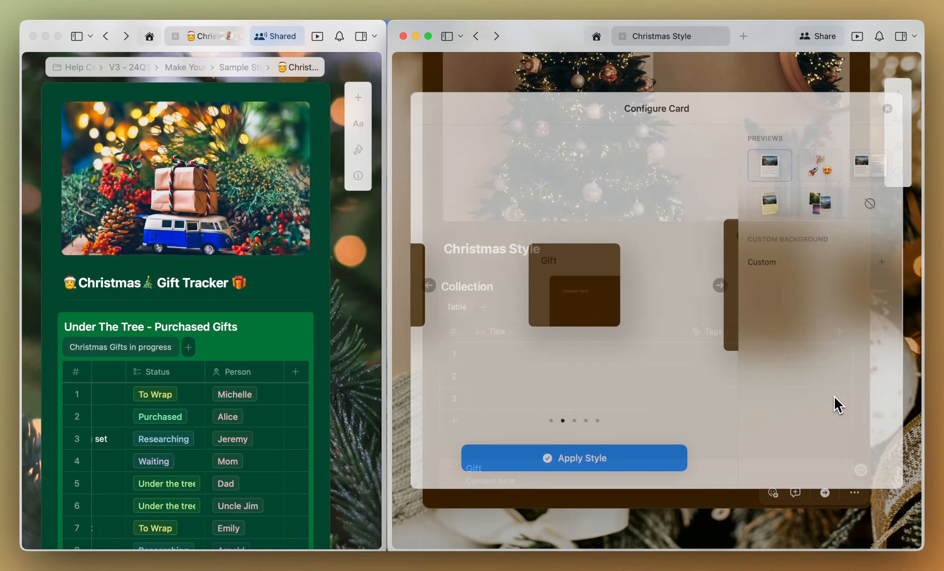
left_click(721, 281)
left_click(721, 281)
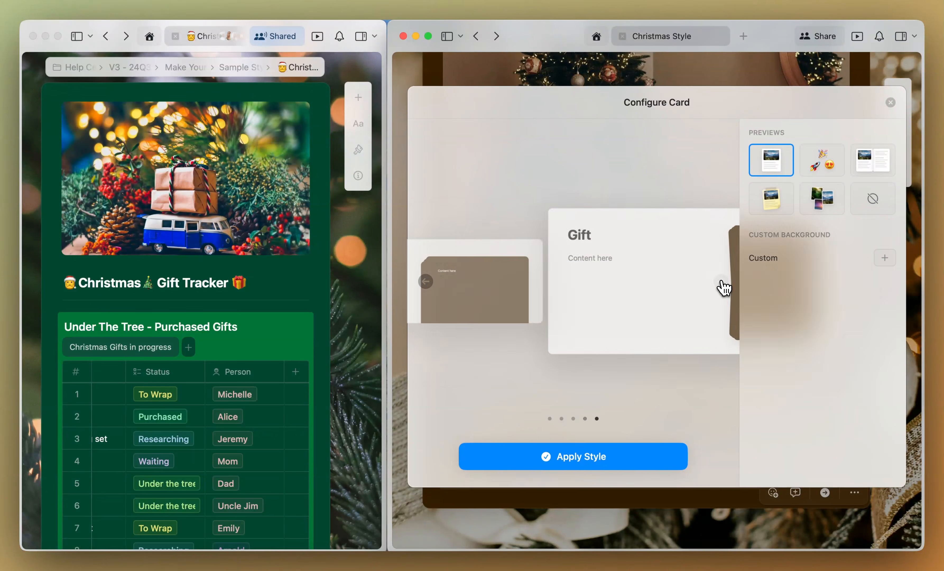
left_click(721, 281)
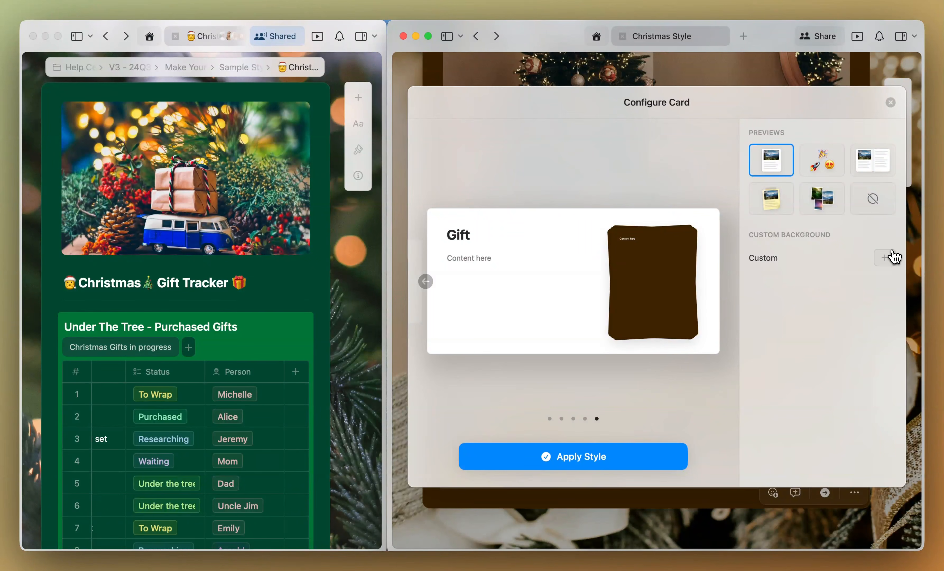
Search Unsplash for "Twinkly lights", set the photo of hands clinking glasses as the Gift card's custom background, and apply the style
left_click(885, 257)
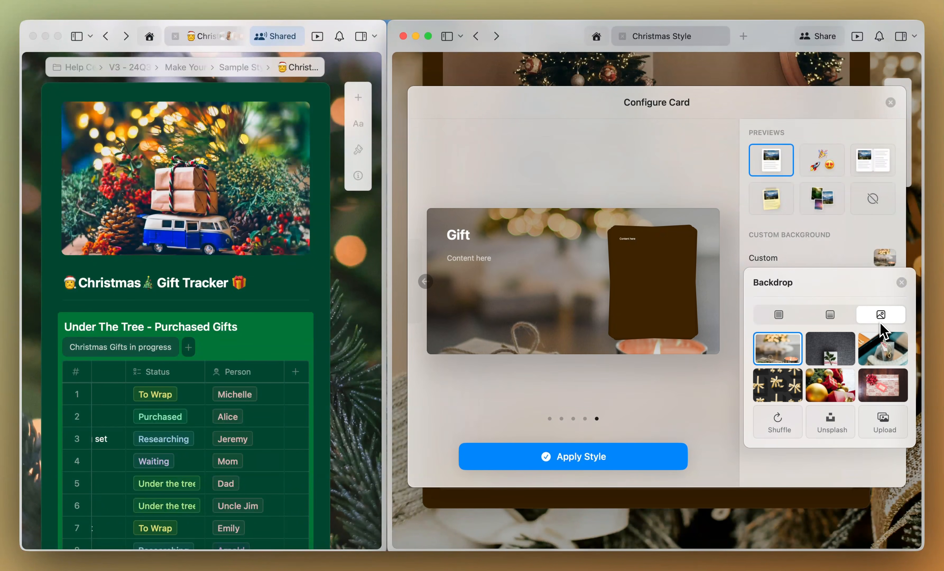
left_click(837, 432)
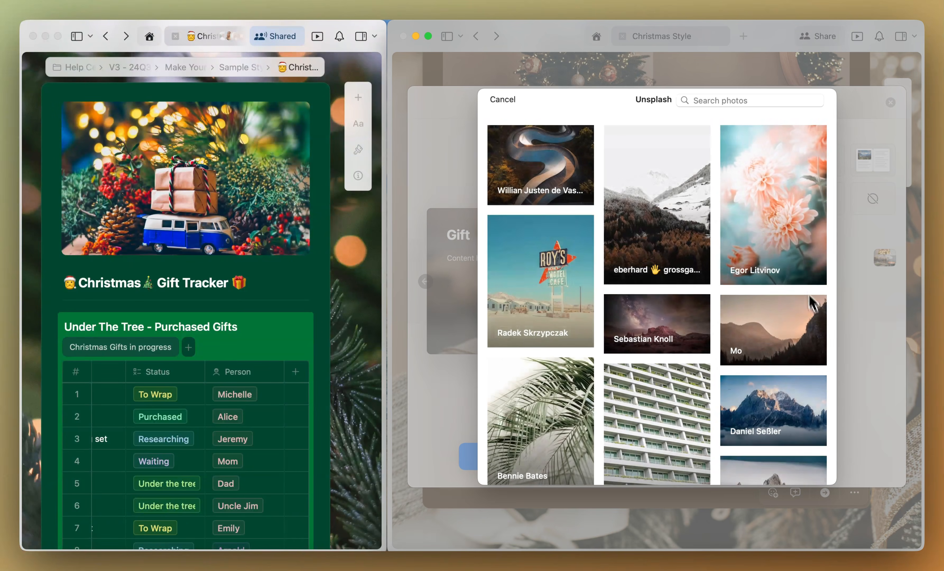
type("Twinkly lights")
scroll(666, 311, "down", 10)
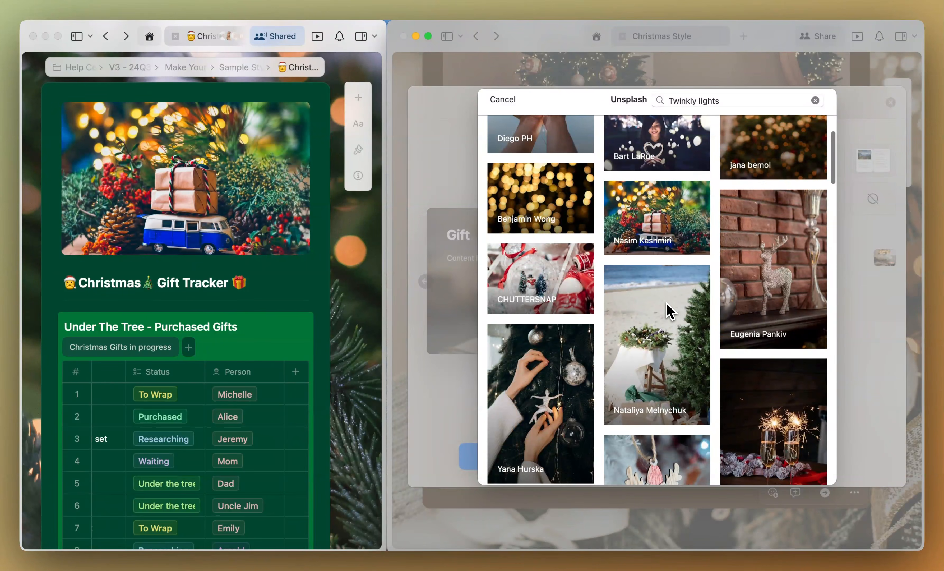
scroll(669, 313, "down", 15)
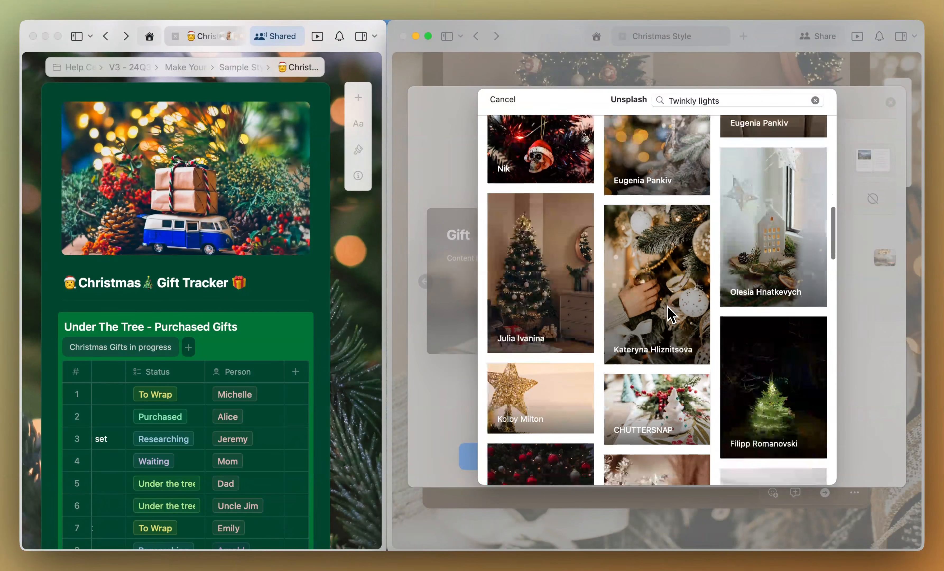
scroll(657, 300, "down", 3)
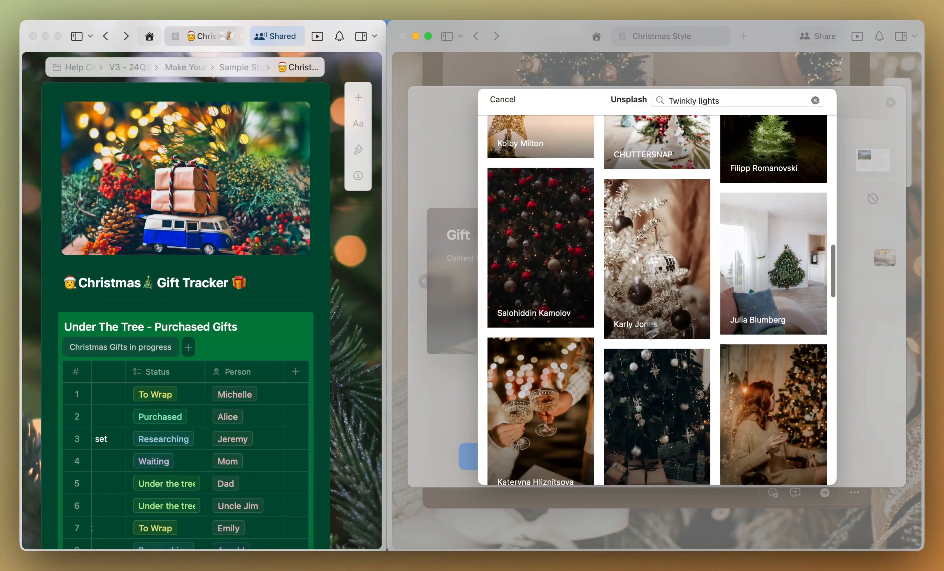
left_click(566, 395)
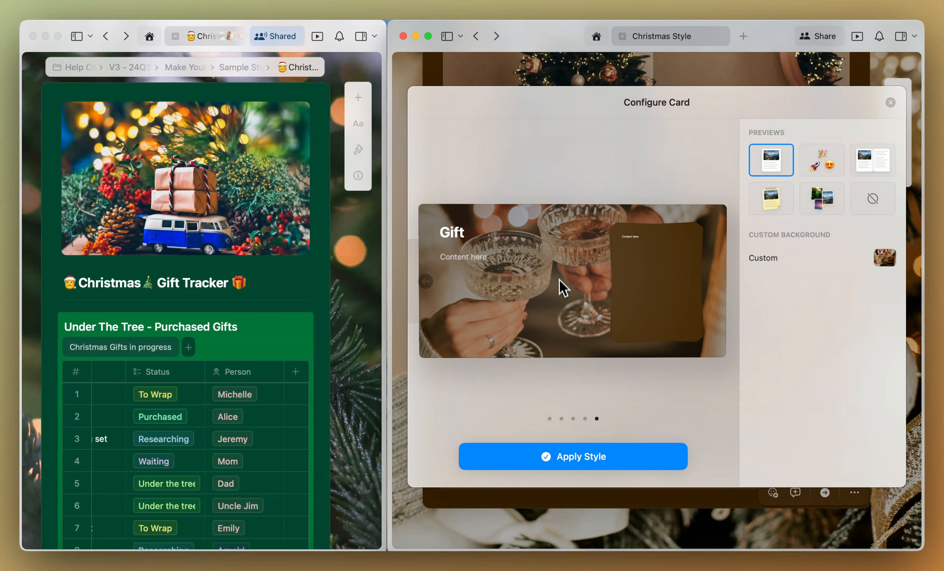
left_click(576, 456)
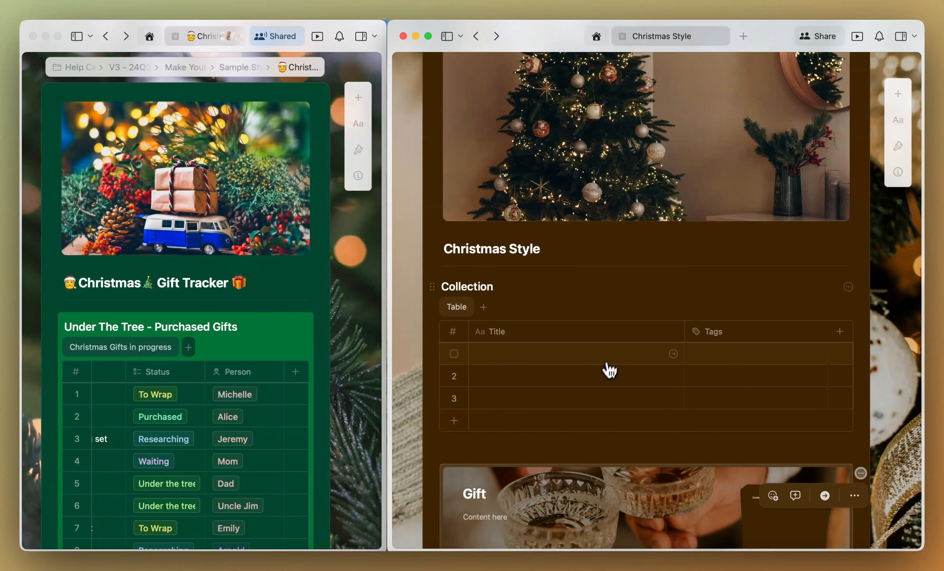
Insert a regular separator line in the empty block between the collection and the Gift card
scroll(608, 371, "down", 5)
scroll(611, 360, "down", 2)
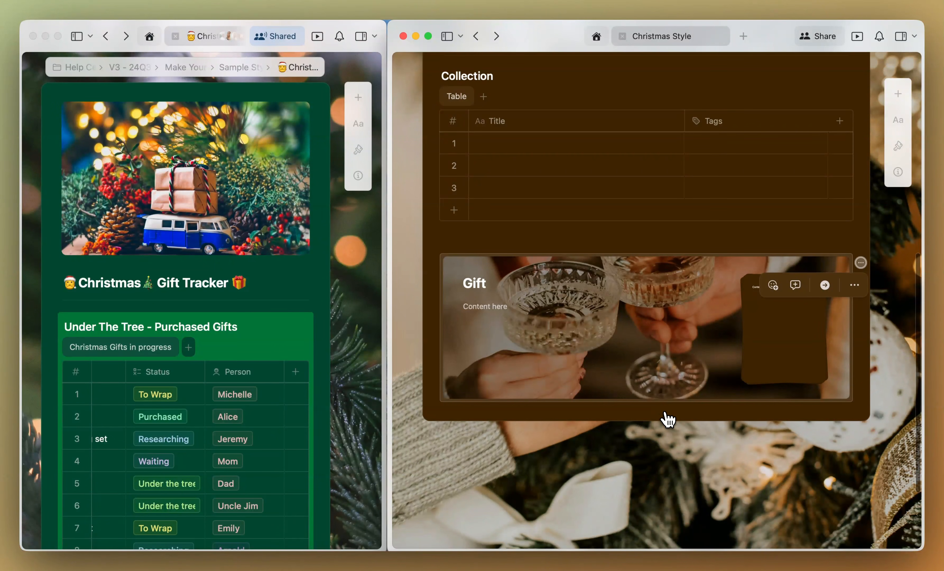
scroll(668, 420, "up", 12)
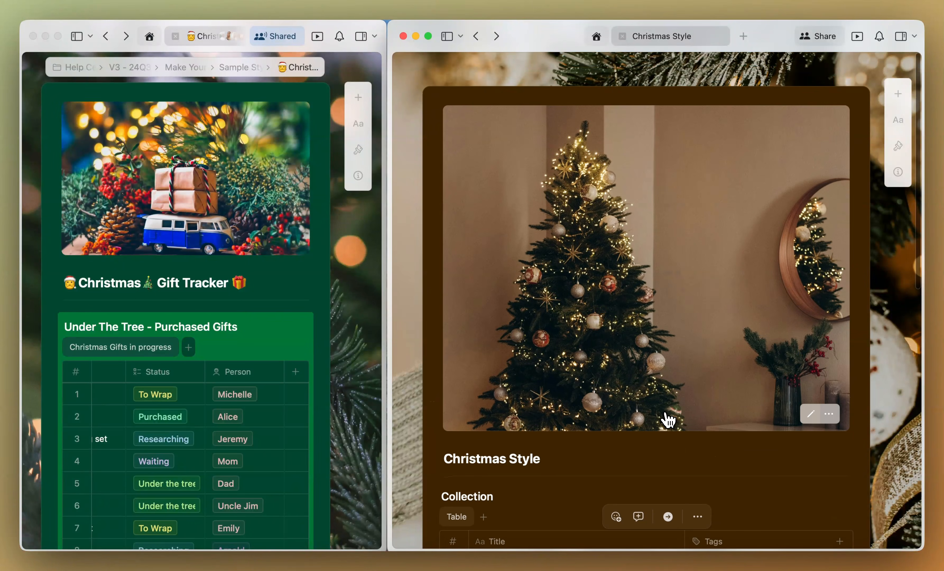
scroll(668, 419, "down", 12)
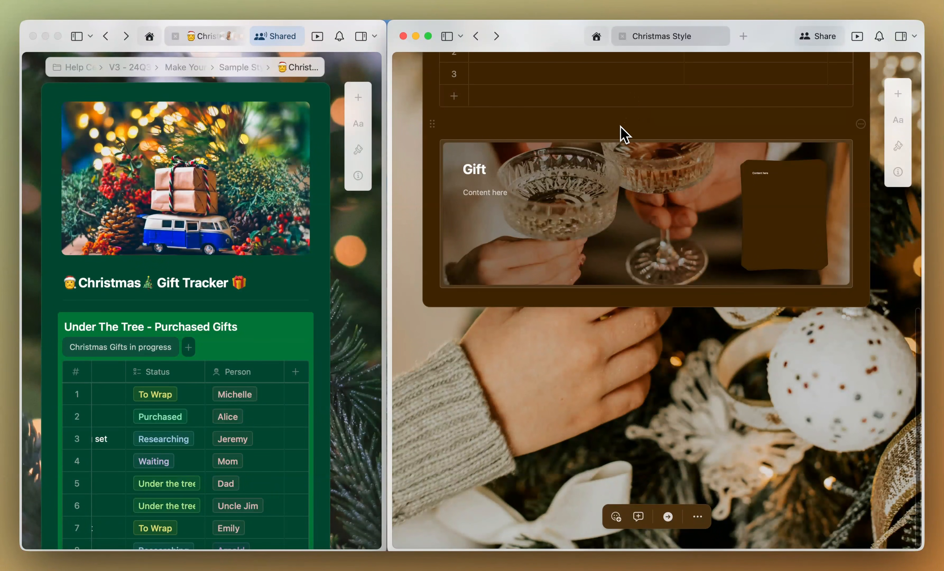
left_click(616, 122)
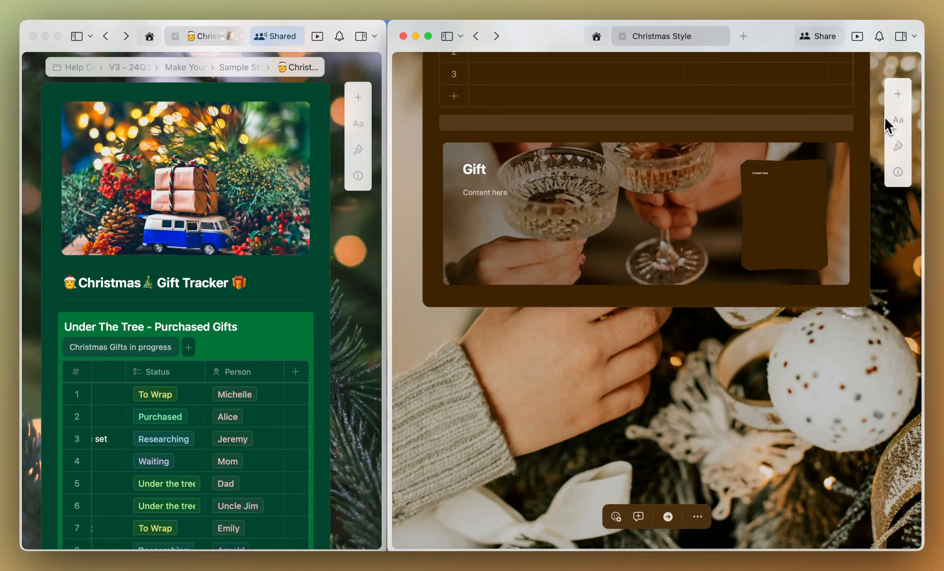
left_click(898, 96)
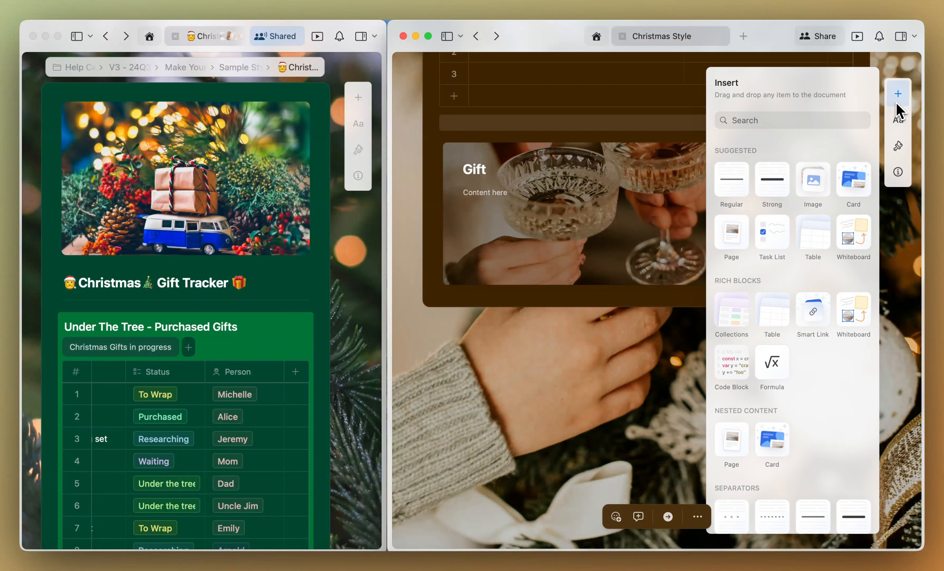
mouse_move(742, 169)
left_mouse_down()
mouse_move(695, 158)
mouse_move(653, 124)
left_mouse_up()
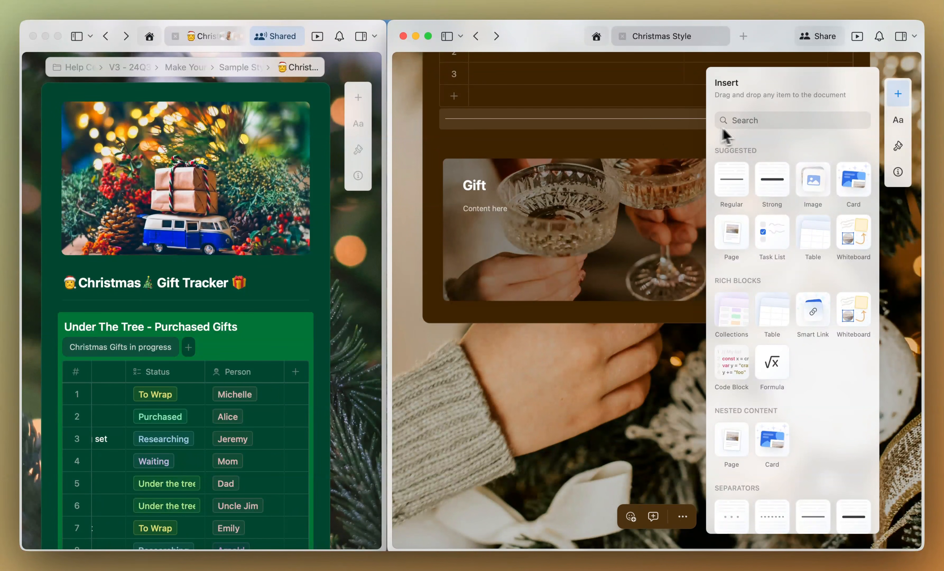
Set the page's separator style to Doodle and view the separator under the collection
left_click(900, 155)
left_click(860, 402)
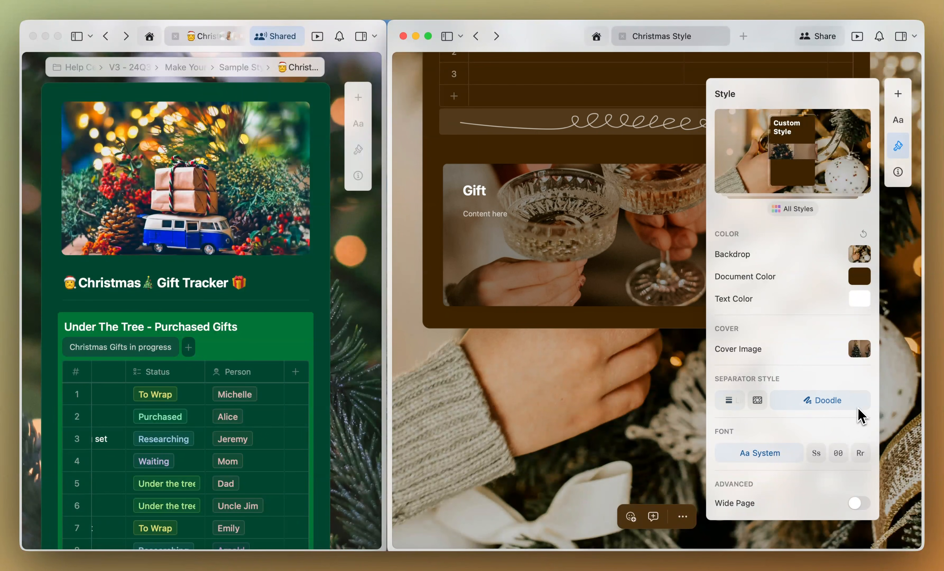
left_click(915, 323)
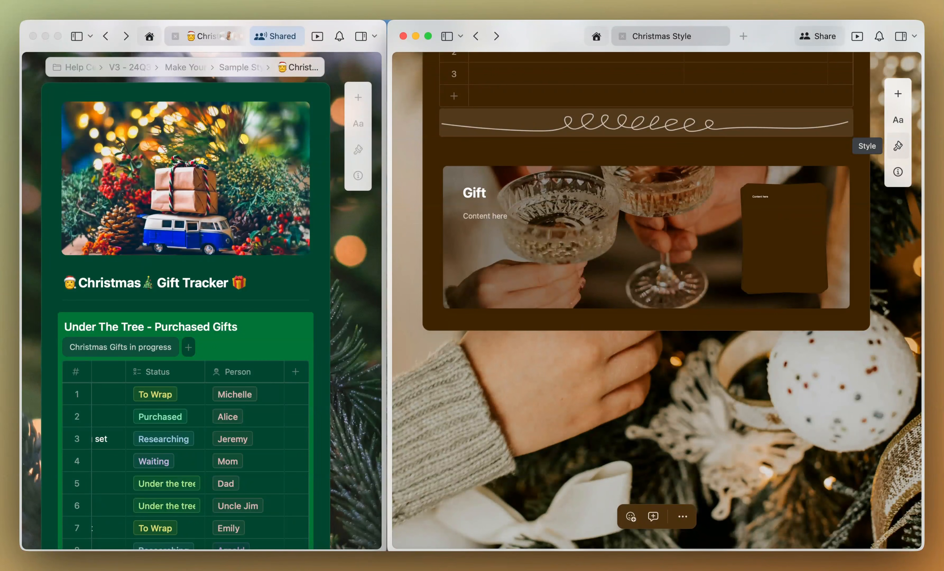
Change the page's separator style to Washi Tape and return to the page
left_click(898, 146)
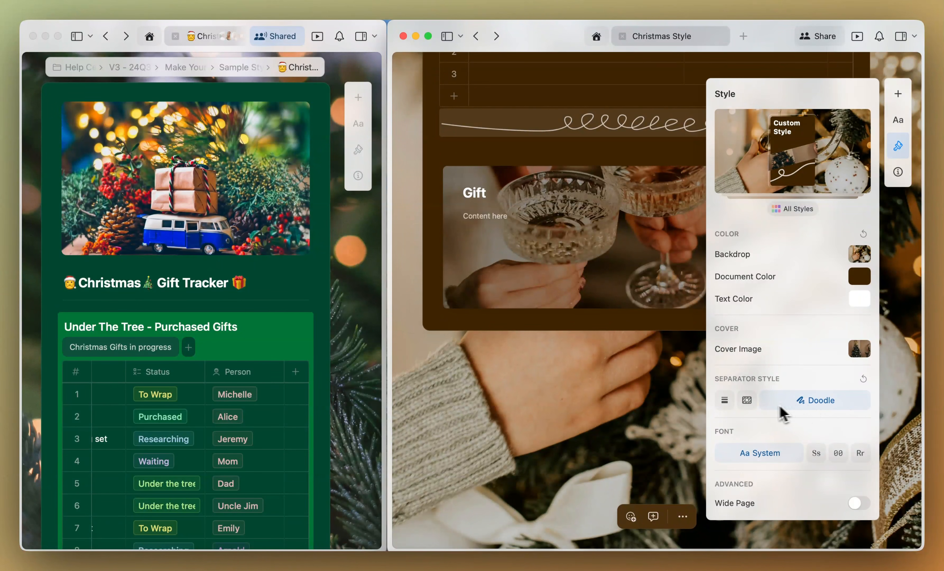
left_click(748, 401)
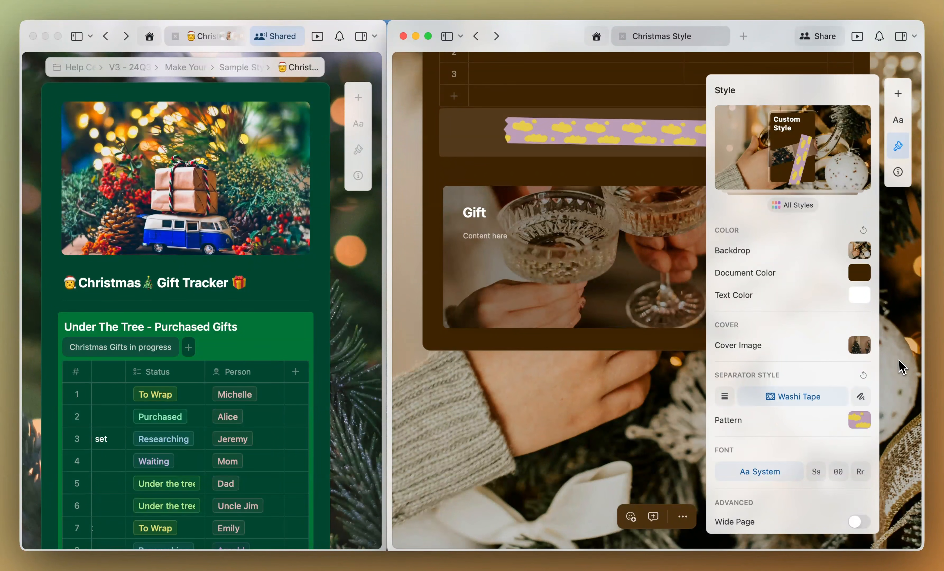
left_click(902, 368)
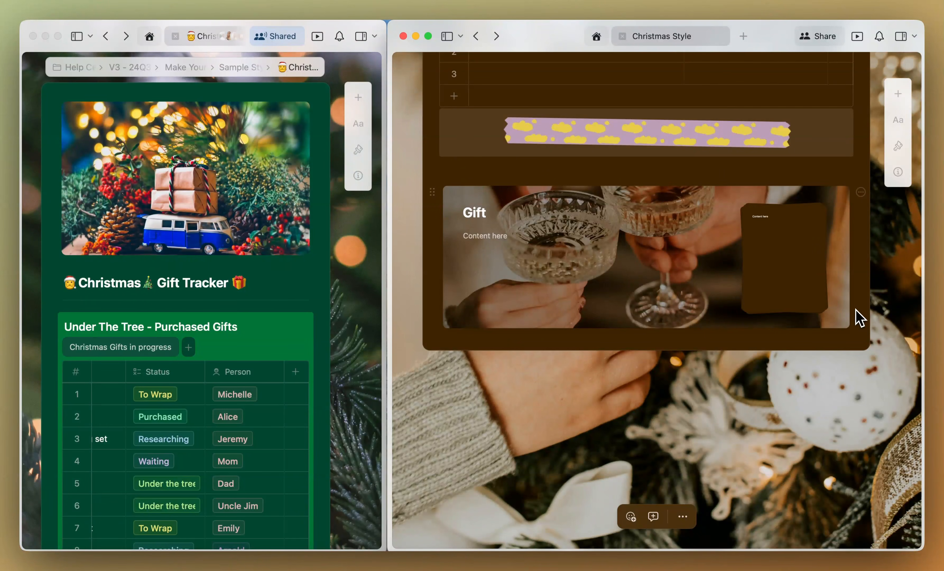
Look through the washi tape options for the separator, including the geometric colour patterns, suggested images and Washi Gallery
scroll(859, 317, "up", 5)
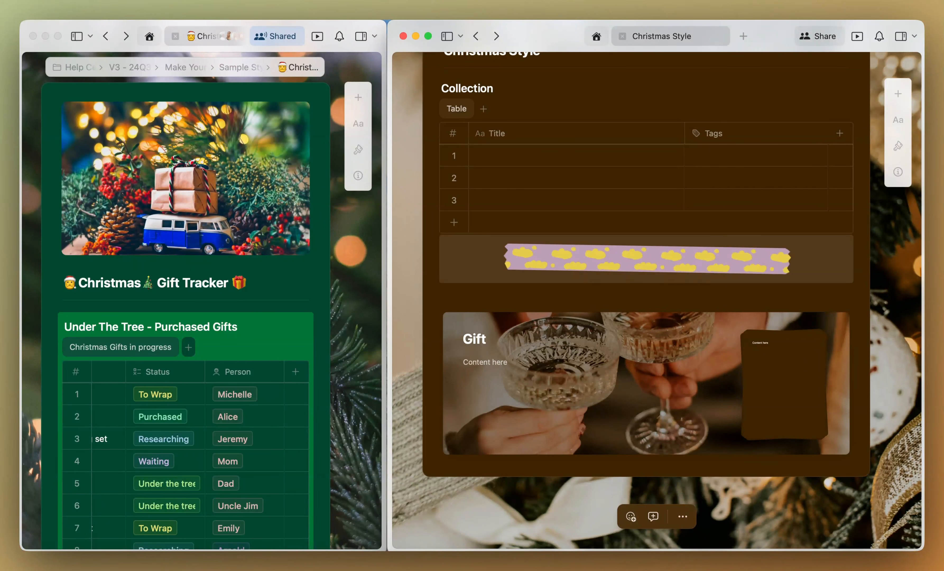
left_click(898, 146)
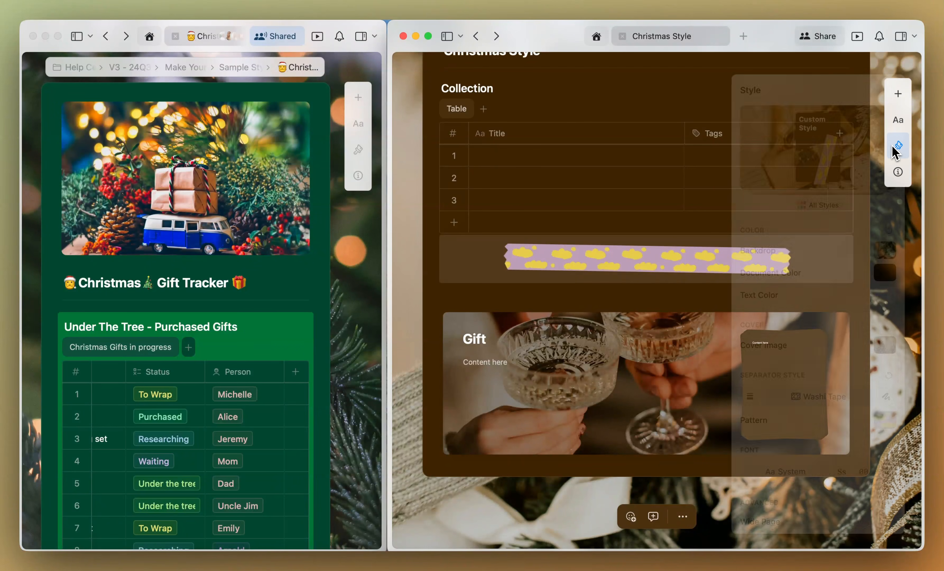
left_click(860, 420)
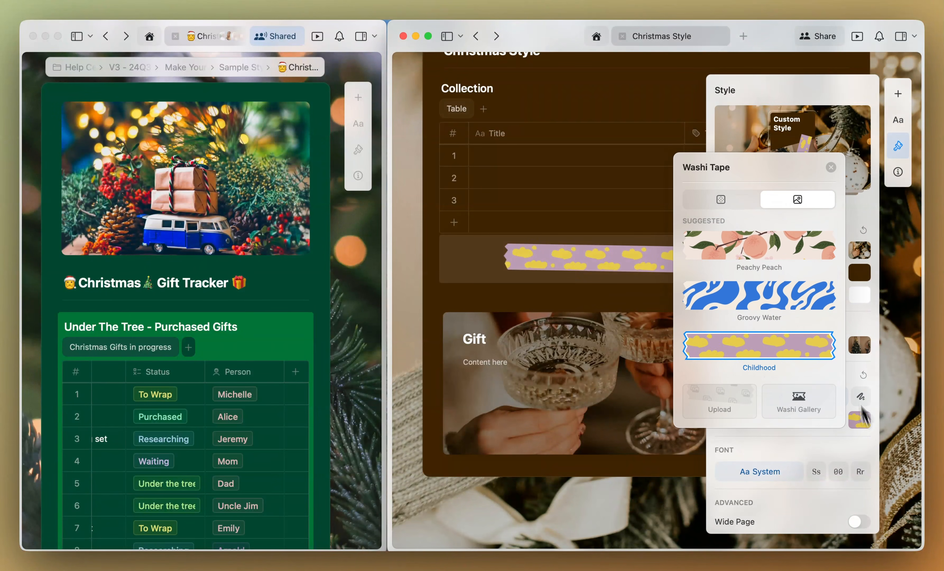
left_click(748, 195)
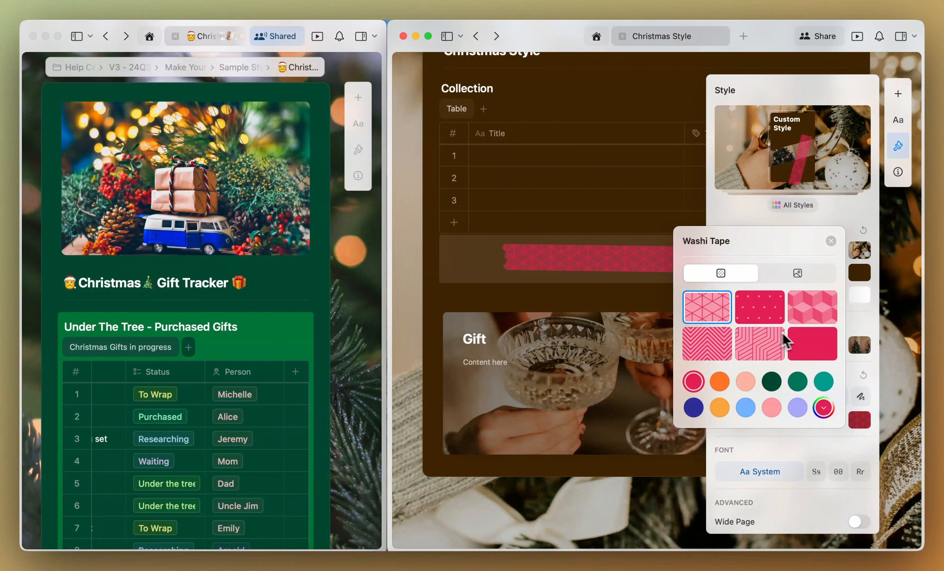
left_click(797, 272)
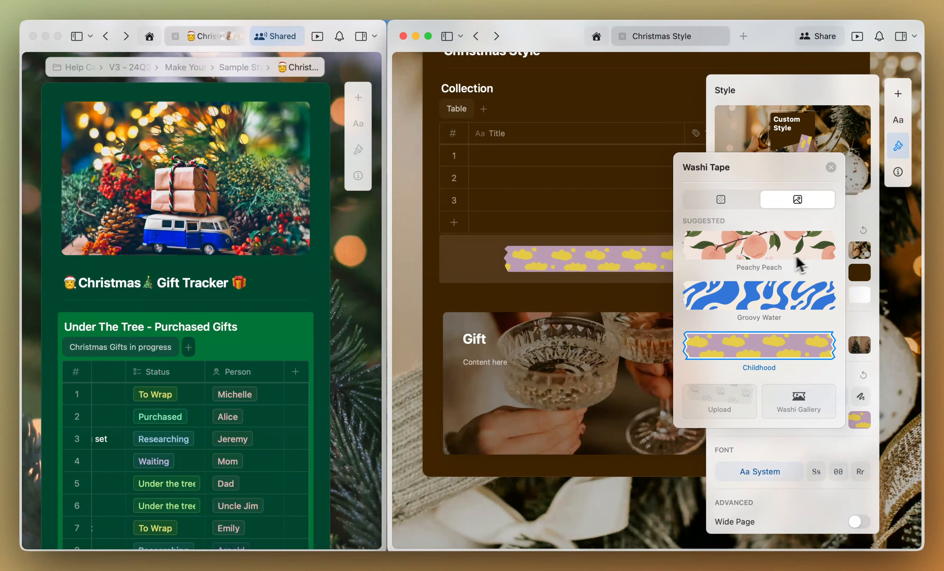
left_click(783, 419)
scroll(662, 203, "down", 15)
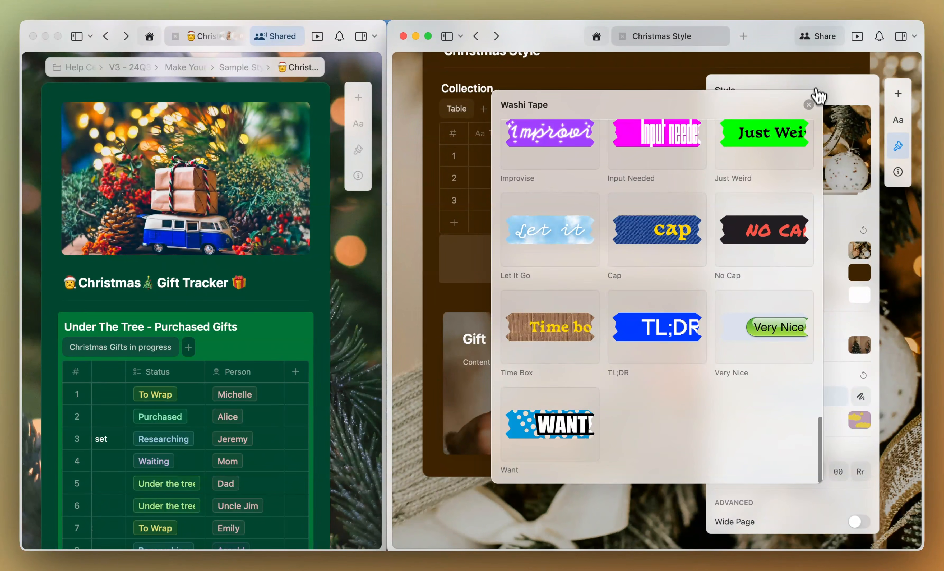
left_click(810, 104)
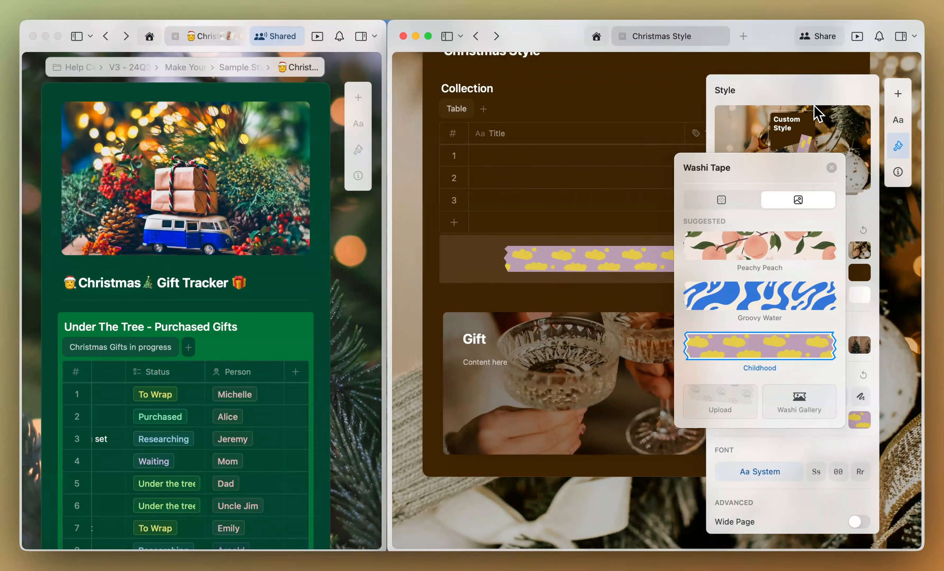
Upload the Holly washi tape image from the Pics folder and apply it as the separator's washi tape pattern
left_click(739, 409)
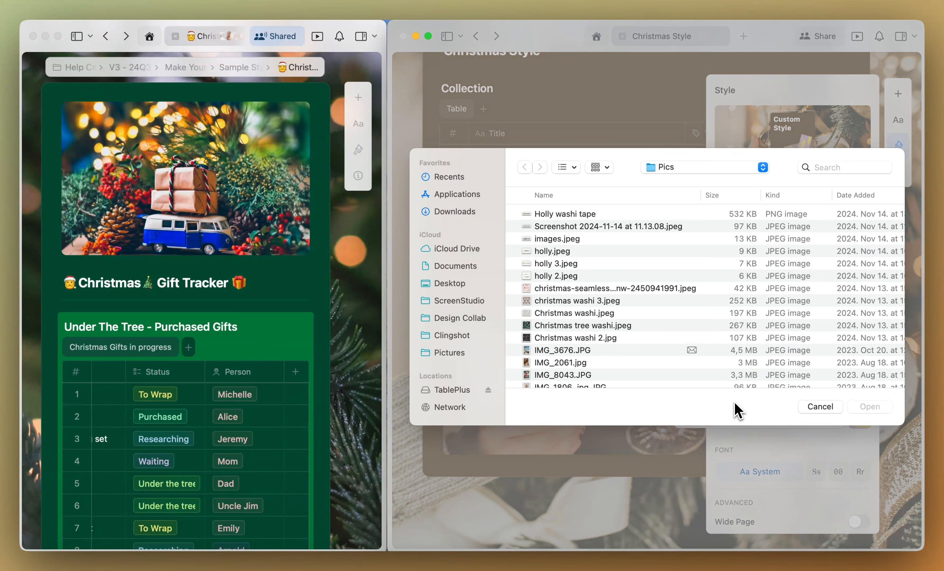
left_click(595, 215)
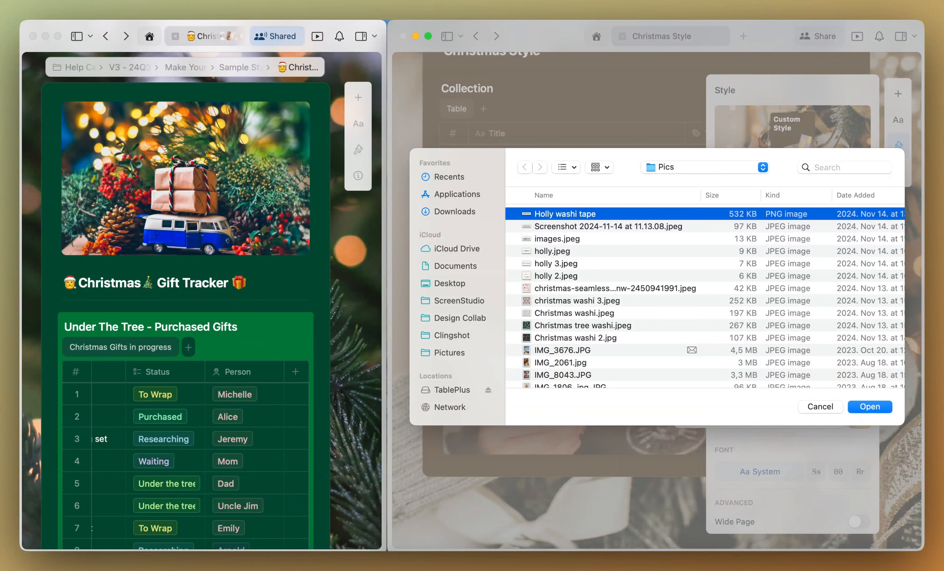
left_click(870, 406)
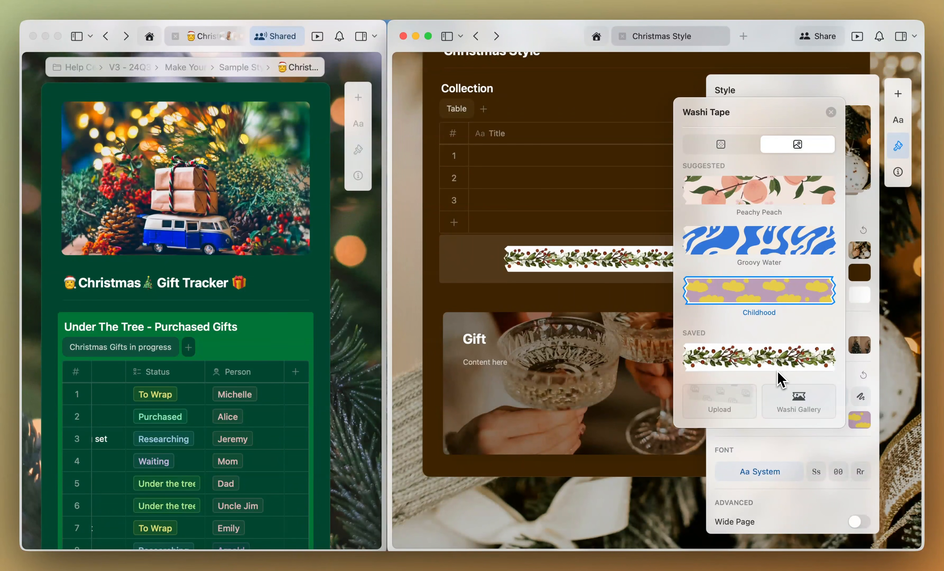
left_click(778, 371)
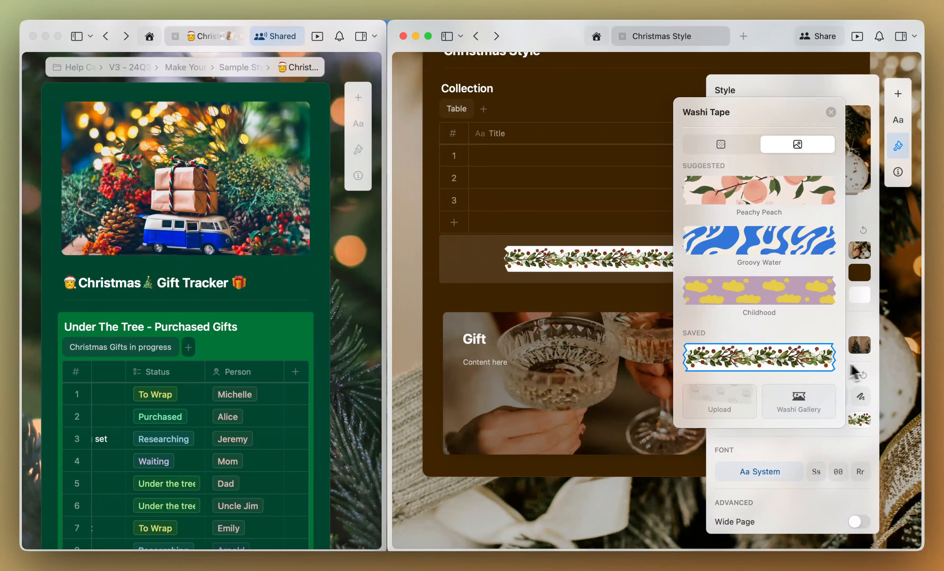
left_click(902, 360)
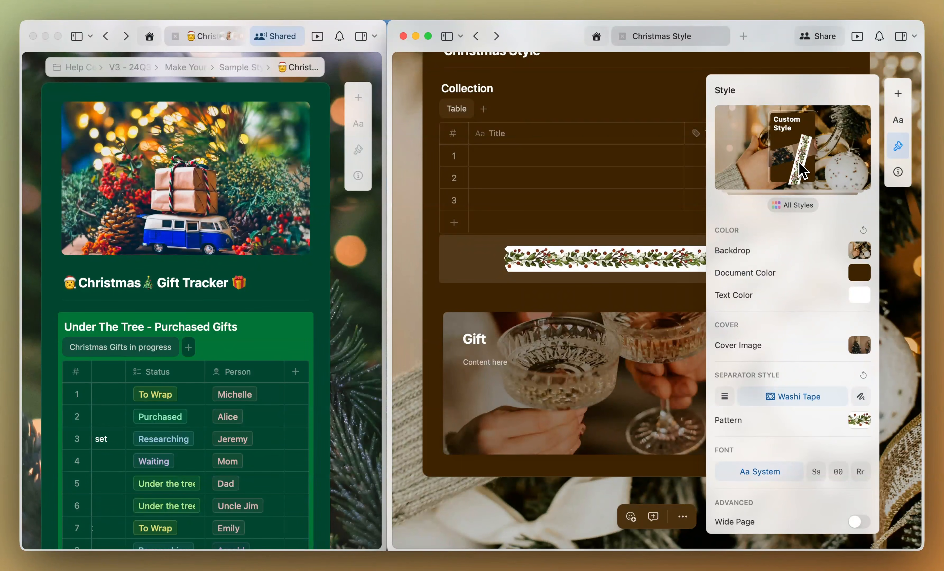
left_click(904, 330)
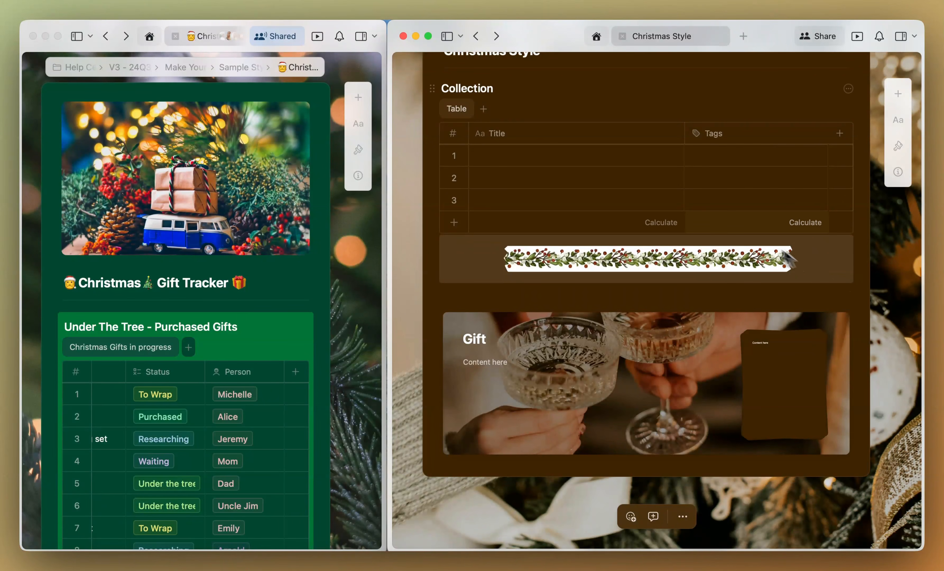
Widen the Christmas Style window over the Gift Tracker window and review the page from the cover to the Gift card
left_click_drag(390, 124, 17, 118)
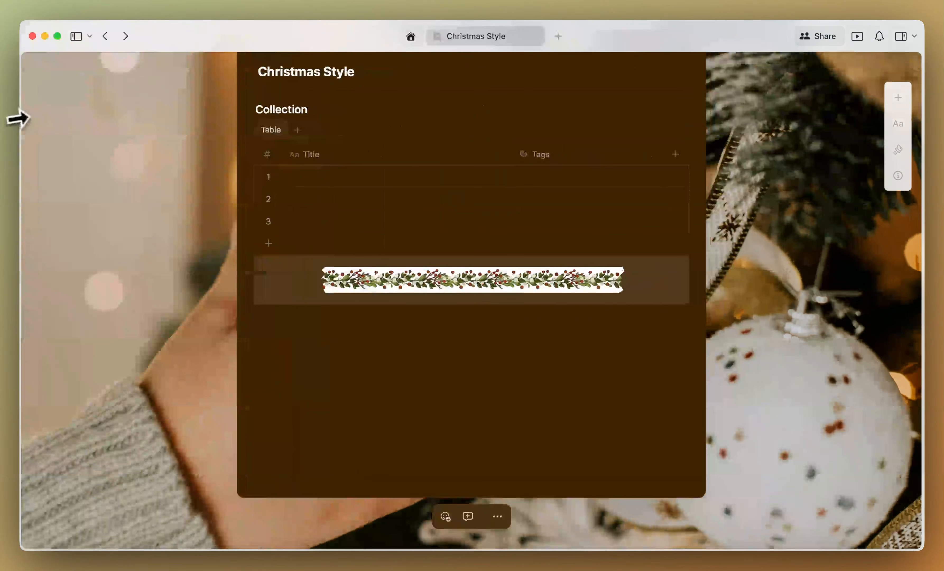
scroll(671, 338, "up", 8)
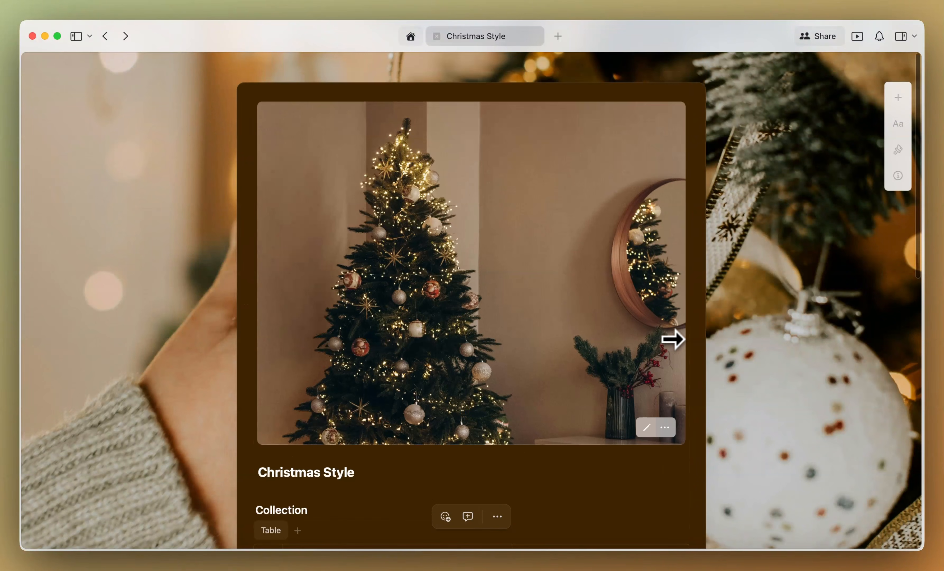
scroll(777, 317, "down", 10)
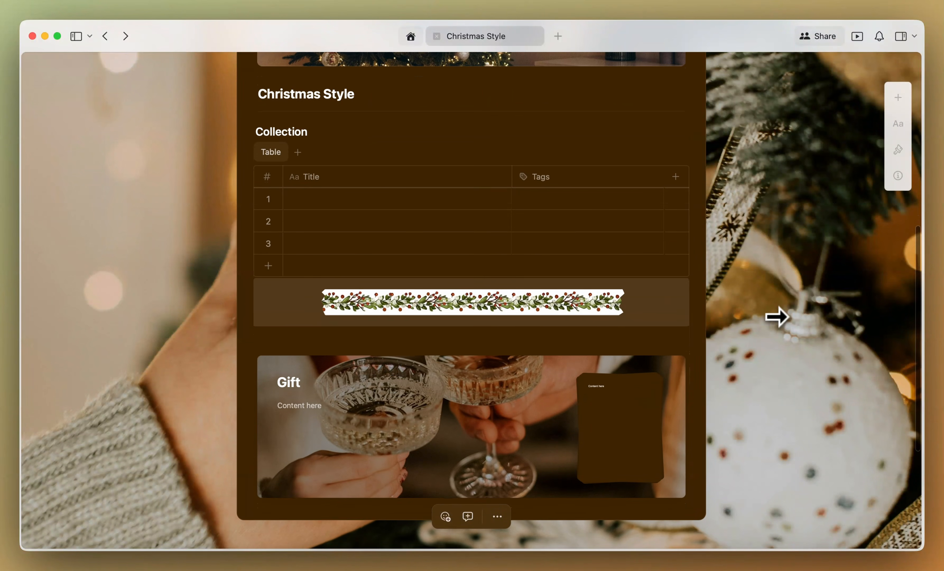
scroll(768, 310, "up", 6)
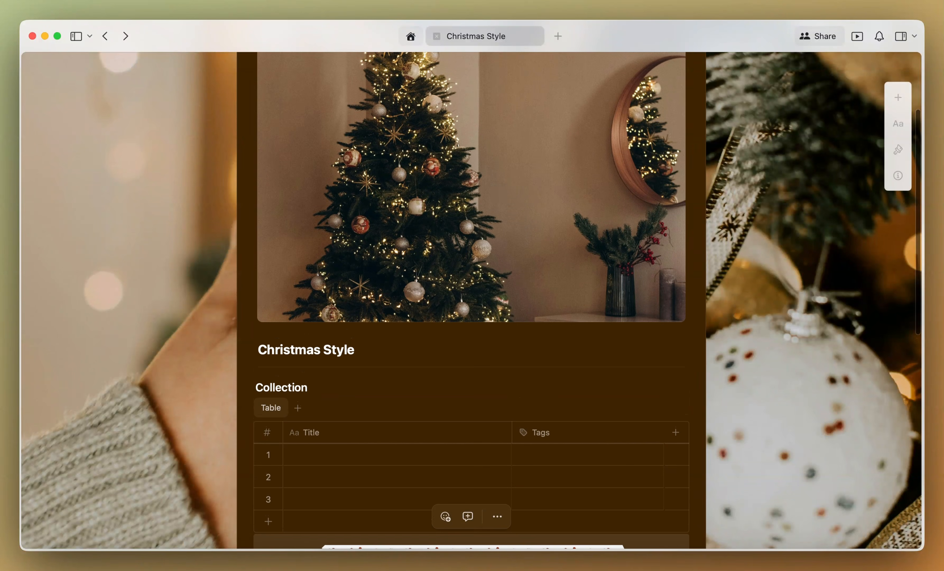
scroll(768, 310, "down", 4)
left_click(472, 79)
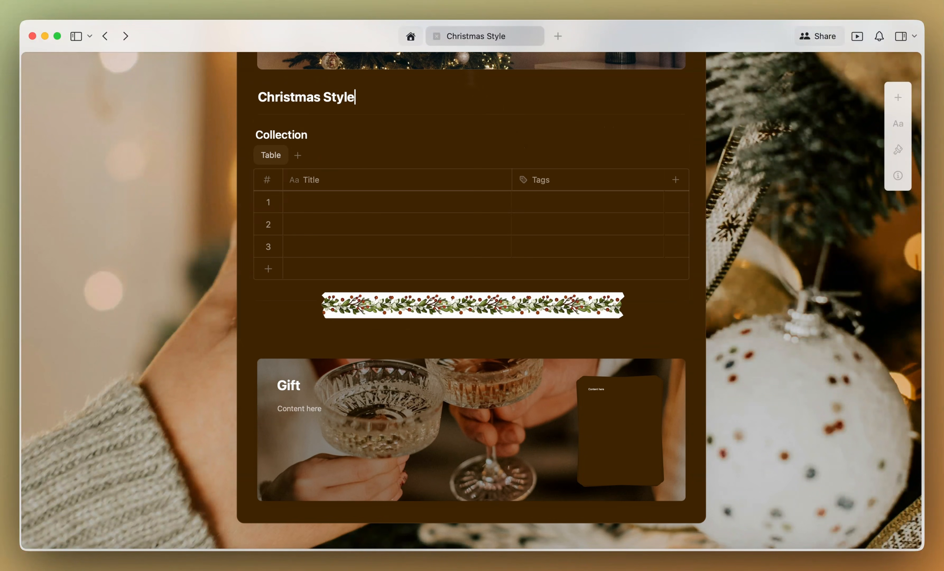